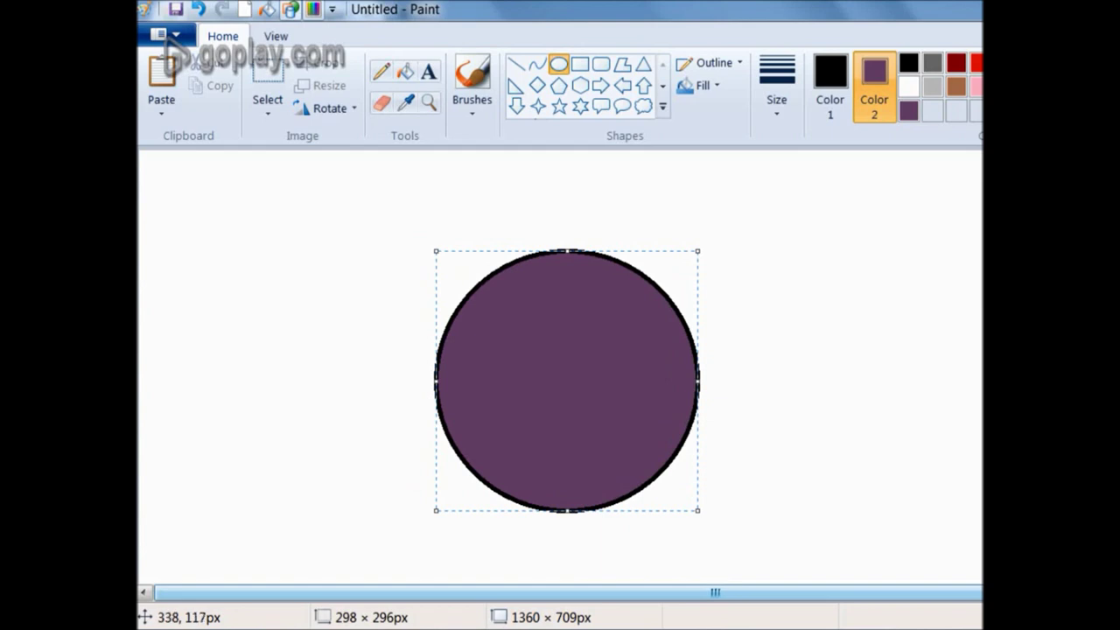
# Shrink the large purple body circle slightly and add a smaller purple ellipse of about 224 × 209 px overlapping its upper part as the head
pyautogui.moveTo(436, 251); pyautogui.dragTo(452, 278)
pyautogui.click(803, 291)
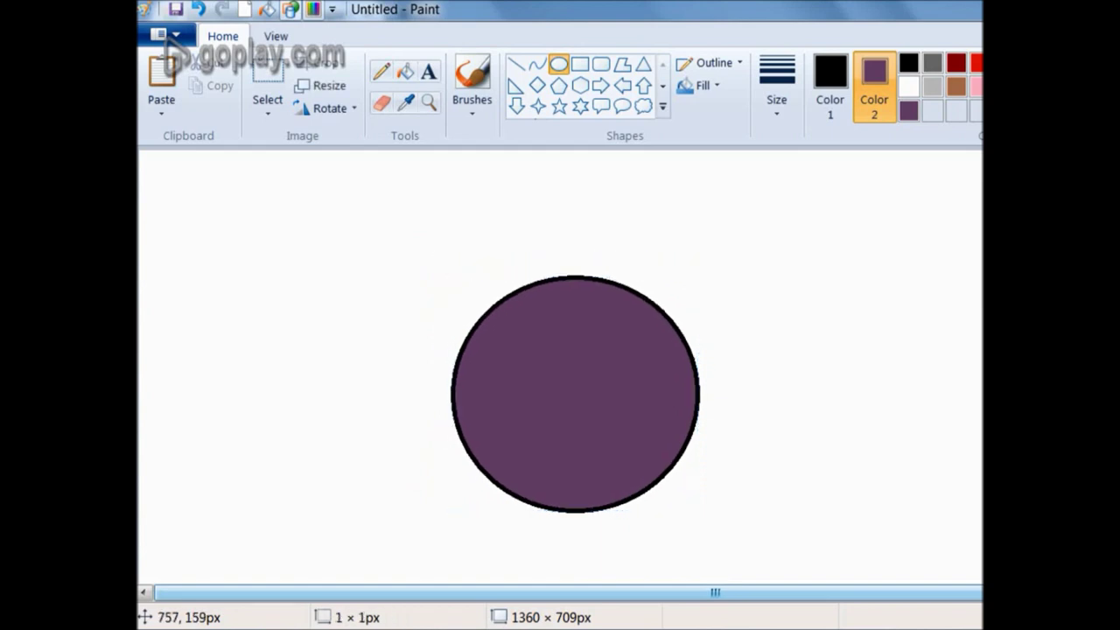
pyautogui.moveTo(464, 203); pyautogui.dragTo(654, 383)
pyautogui.moveTo(565, 287); pyautogui.dragTo(582, 302)
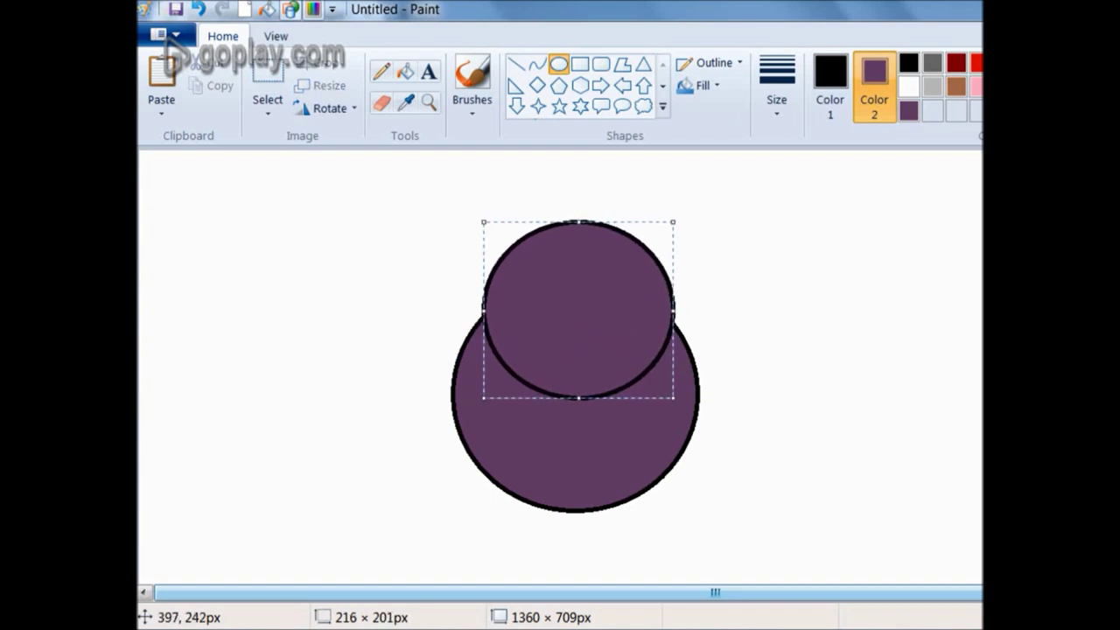
pyautogui.moveTo(483, 398); pyautogui.dragTo(477, 409)
pyautogui.moveTo(558, 331); pyautogui.dragTo(561, 333)
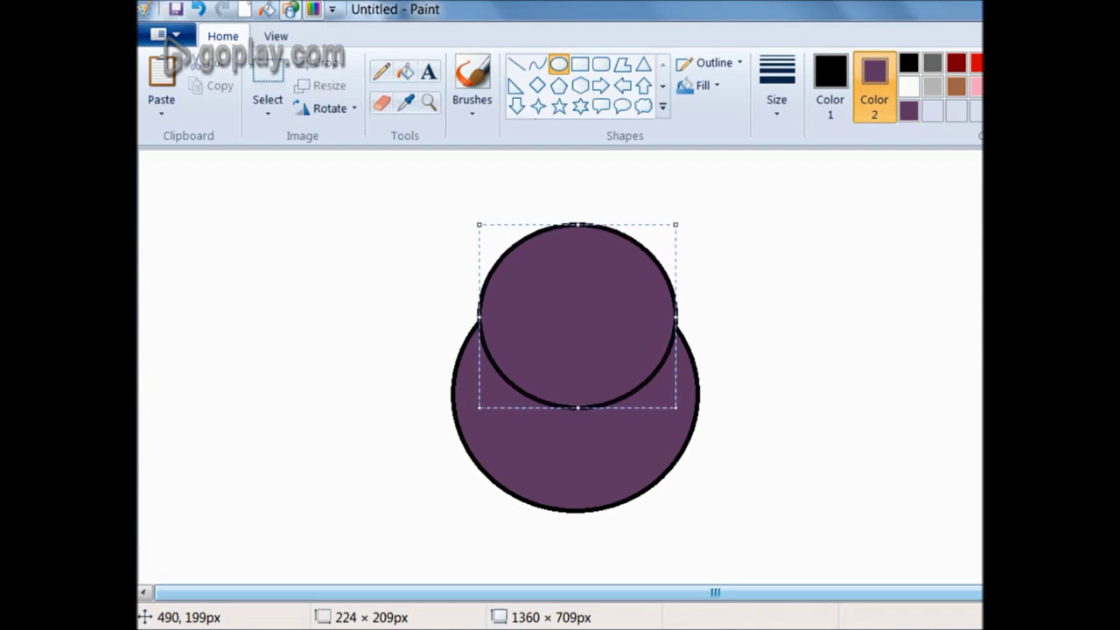
pyautogui.click(781, 289)
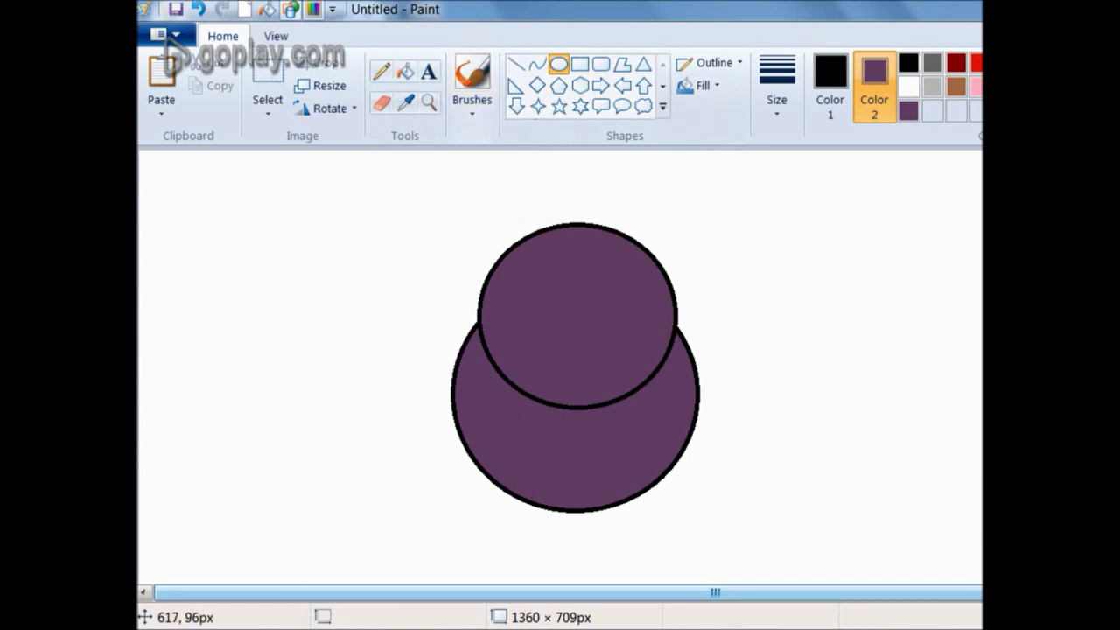
# Draw two small purple ear ellipses with black outlines, about 109 × 116 px beside the head's right edge and a similar one beside its left
pyautogui.moveTo(643, 243); pyautogui.dragTo(743, 349)
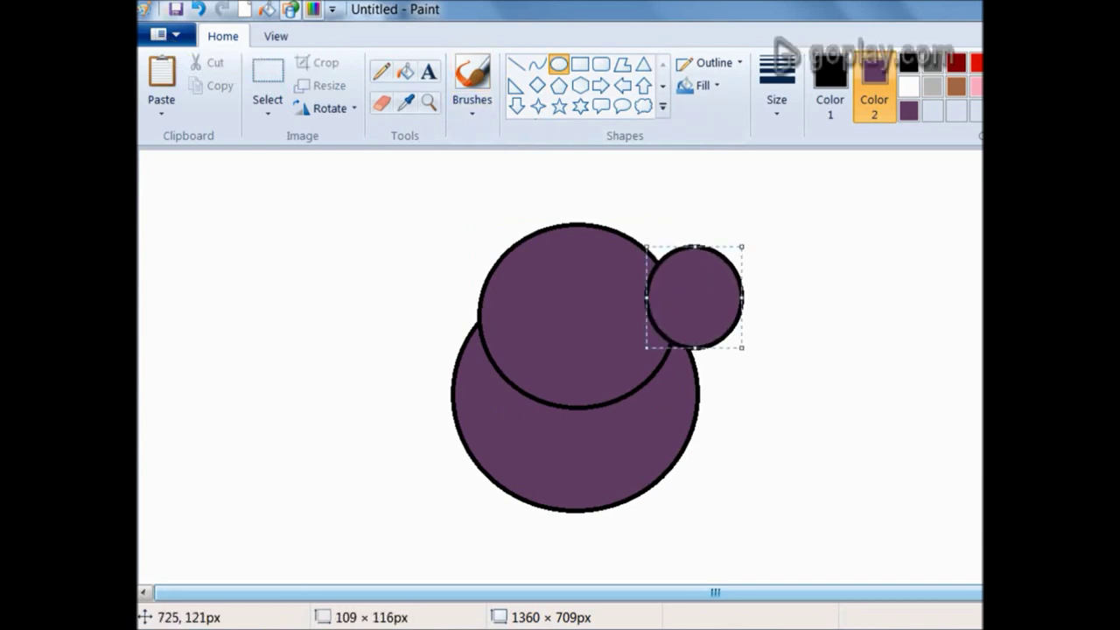
pyautogui.click(552, 279)
pyautogui.moveTo(425, 266); pyautogui.dragTo(501, 366)
pyautogui.moveTo(448, 302)
pyautogui.mouseDown()
pyautogui.moveTo(445, 292)
pyautogui.moveTo(404, 304)
pyautogui.mouseUp()
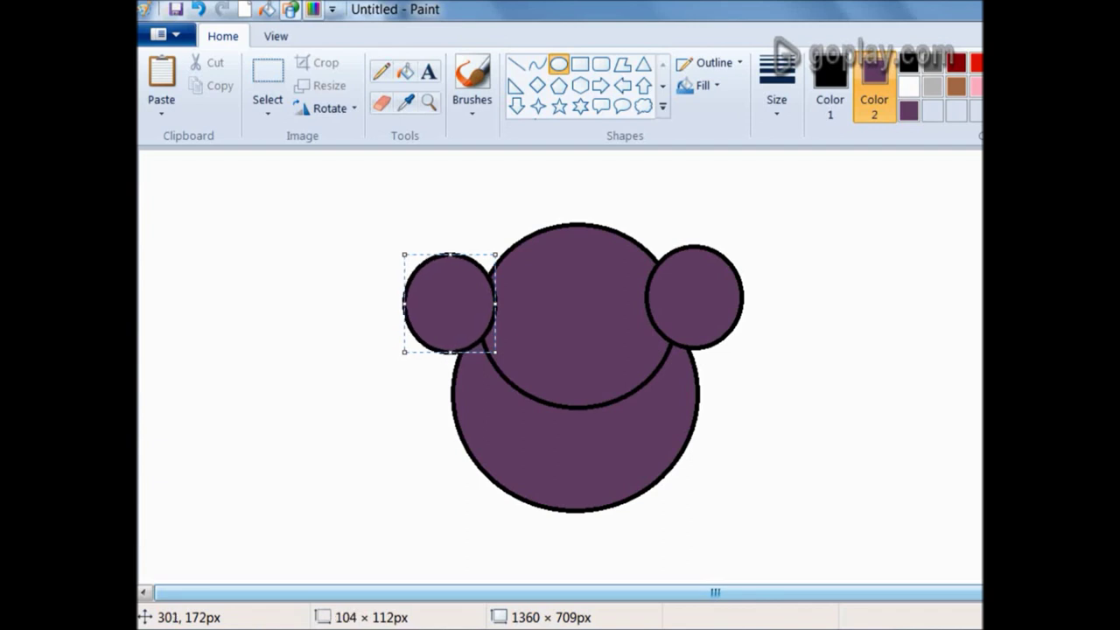
pyautogui.moveTo(406, 258); pyautogui.dragTo(400, 248)
pyautogui.click(392, 183)
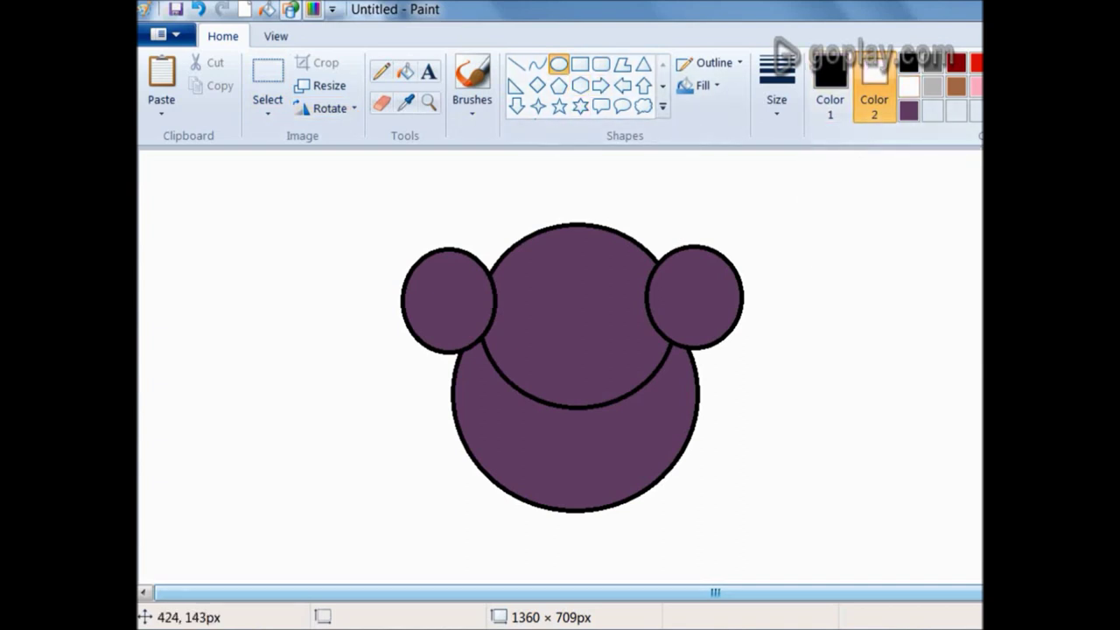
# Draw a white-filled ellipse with a black outline, about 49 × 62 px, as the left eye on the head
pyautogui.moveTo(513, 260); pyautogui.dragTo(529, 286)
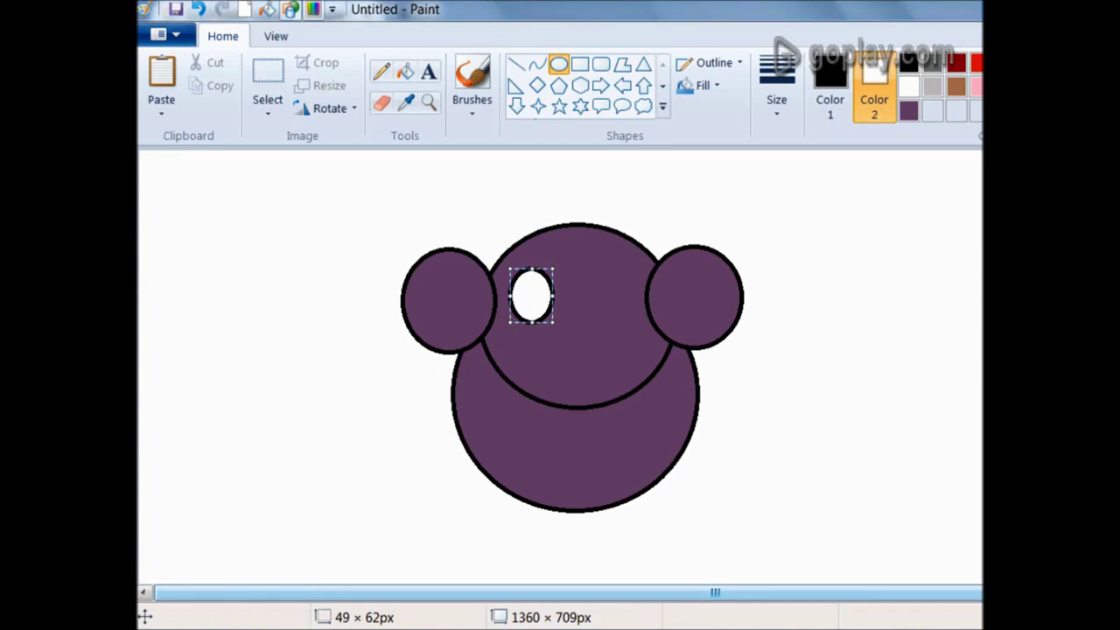
# Switch to the browser, examine the elephant clipart image results as drawing references, and return to Paint
pyautogui.hotkey('alt', 'Tab')
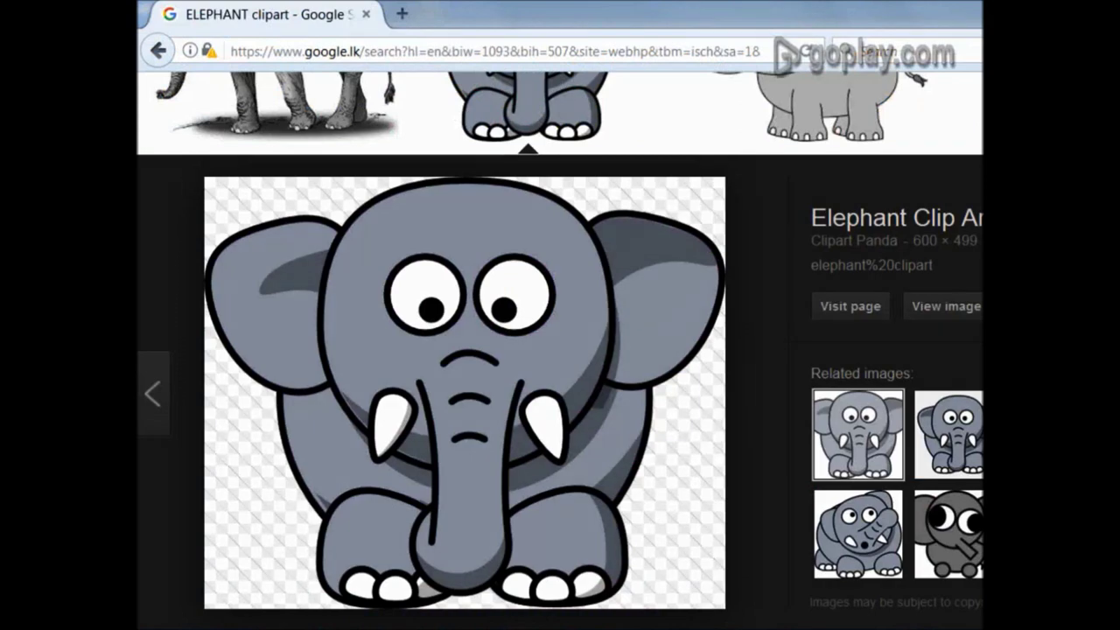
pyautogui.scroll(6, 496, 420)
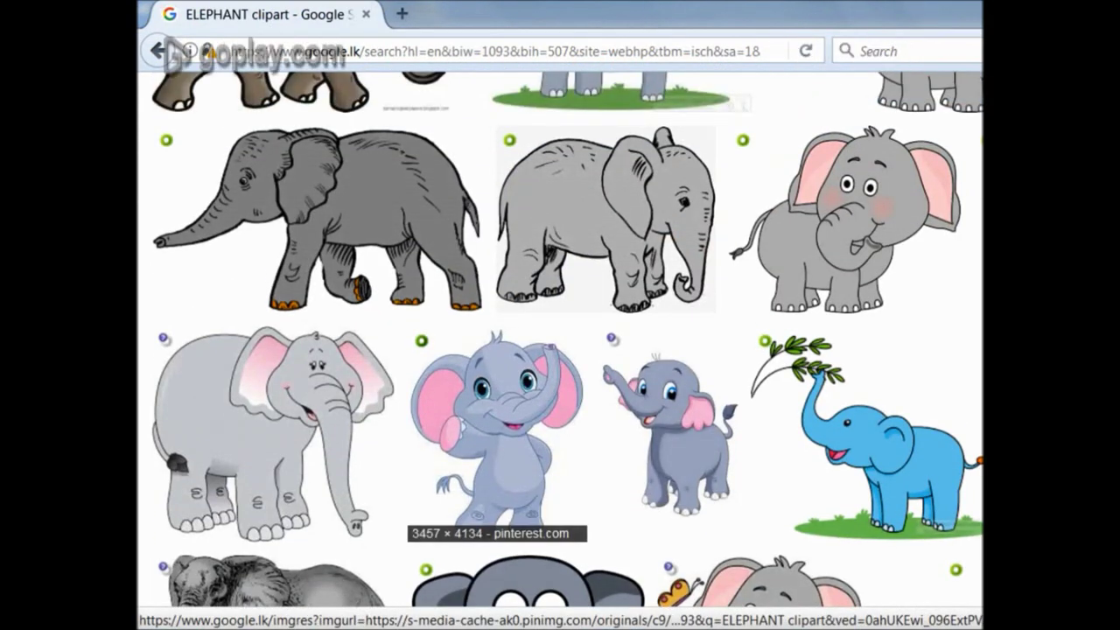
pyautogui.scroll(-3, 496, 420)
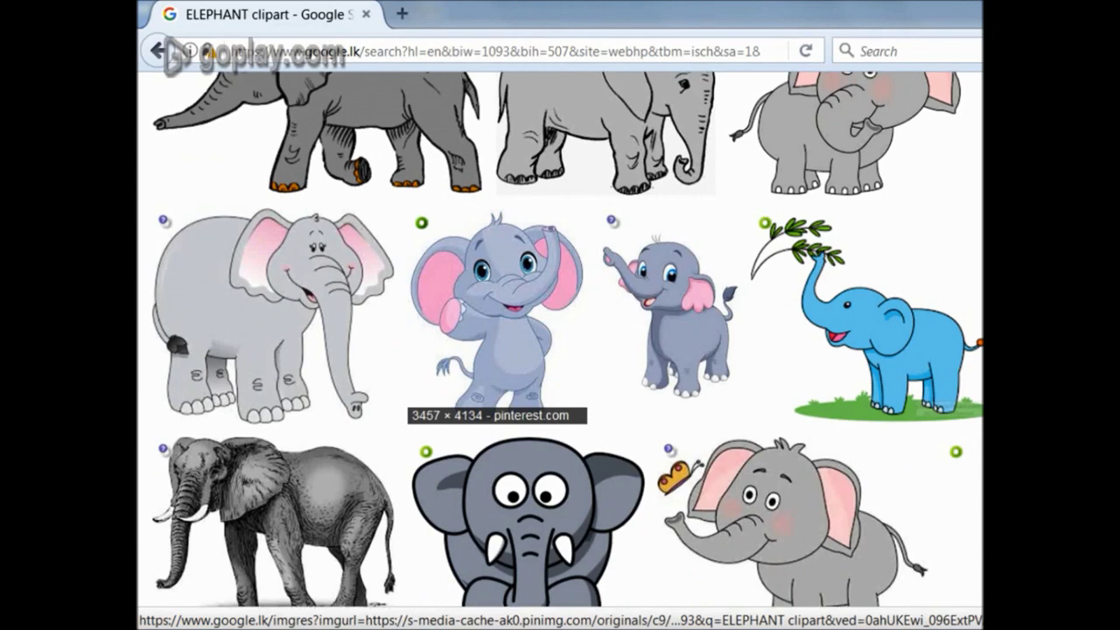
pyautogui.scroll(5, 496, 420)
pyautogui.scroll(-5, 446, 438)
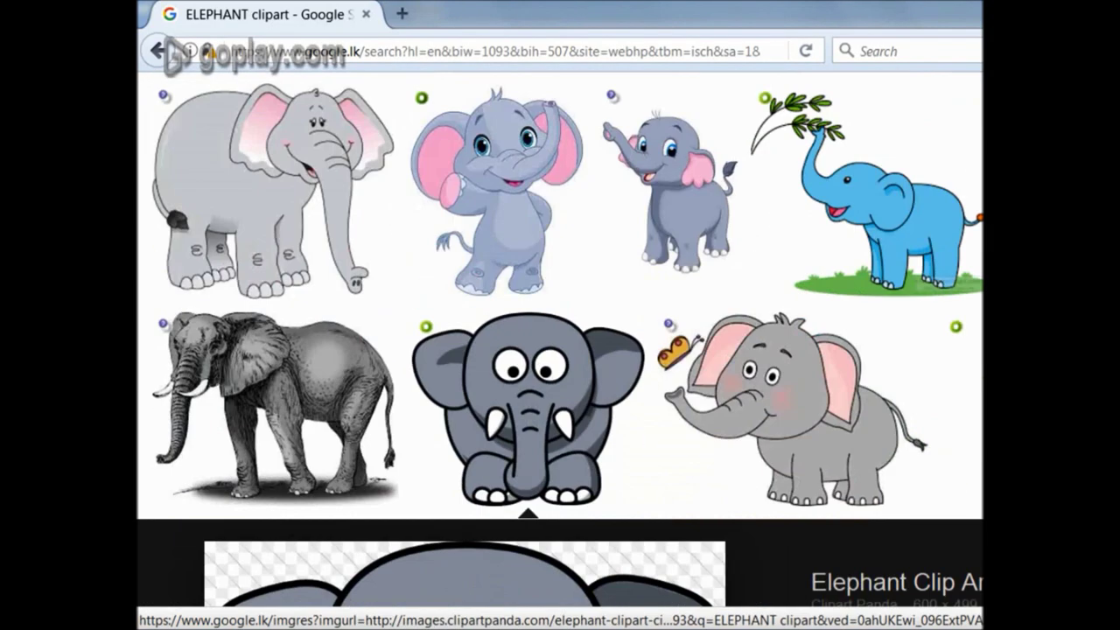
pyautogui.scroll(-5, 560, 339)
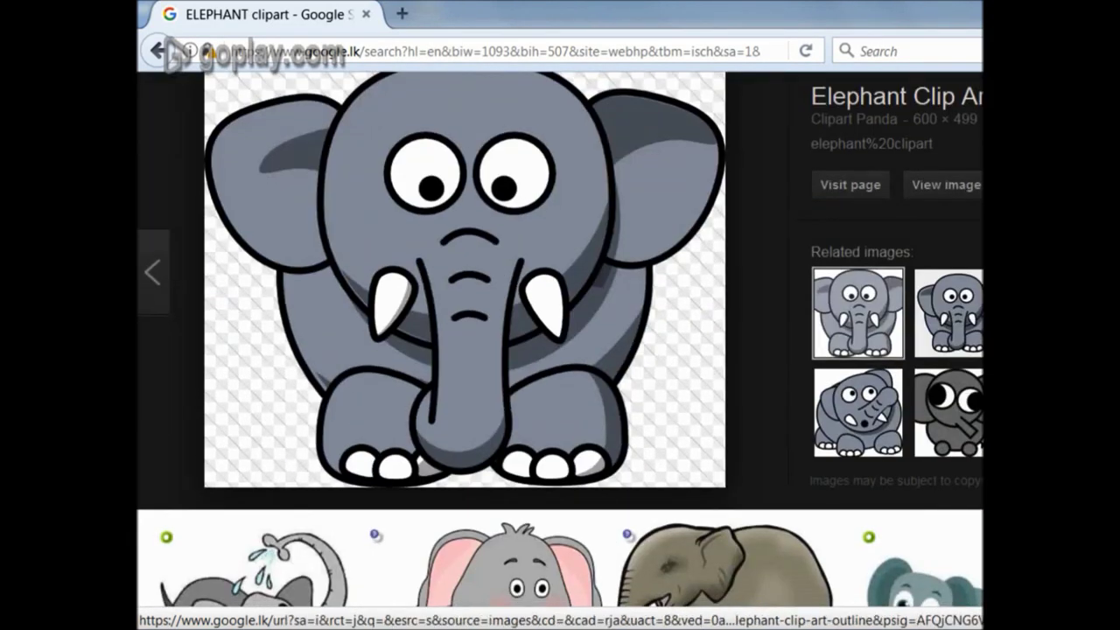
pyautogui.scroll(-5, 514, 394)
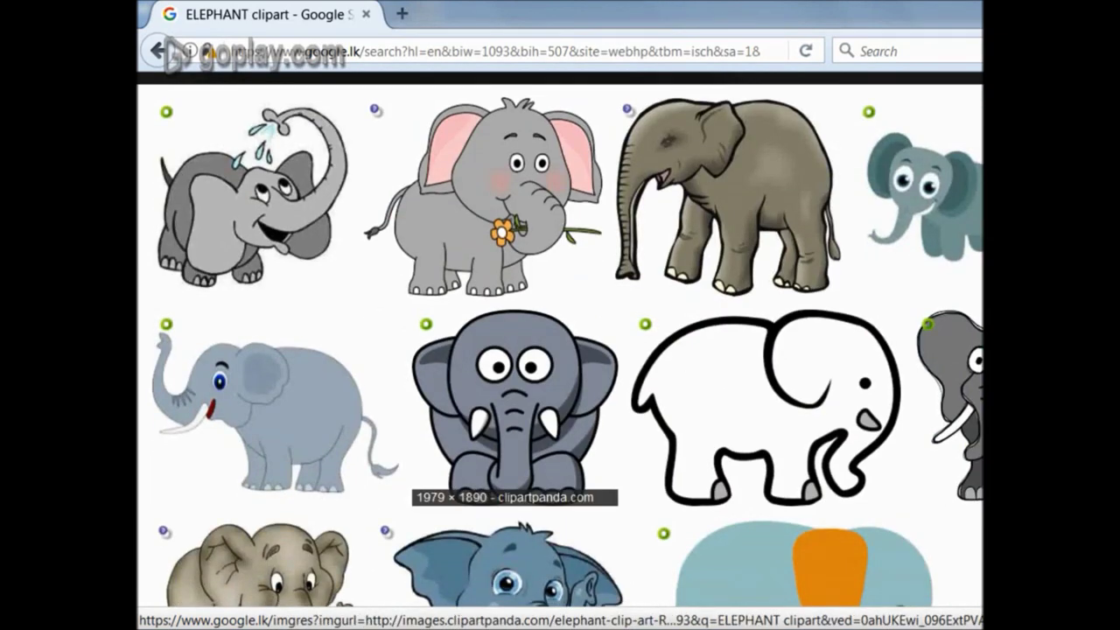
pyautogui.scroll(-5, 514, 394)
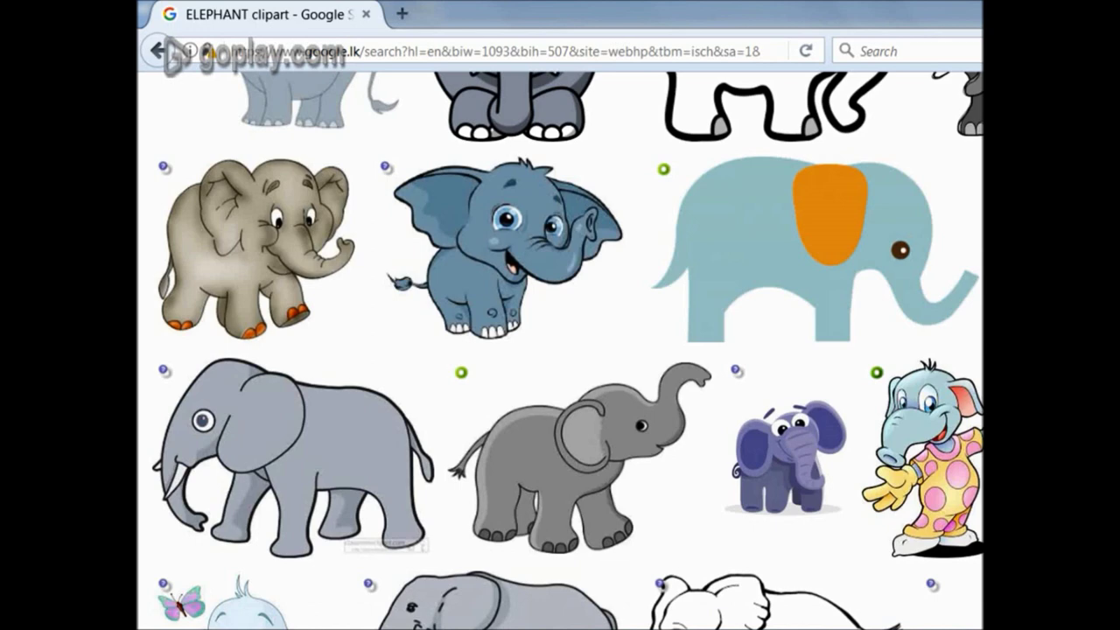
pyautogui.moveTo(535, 629)
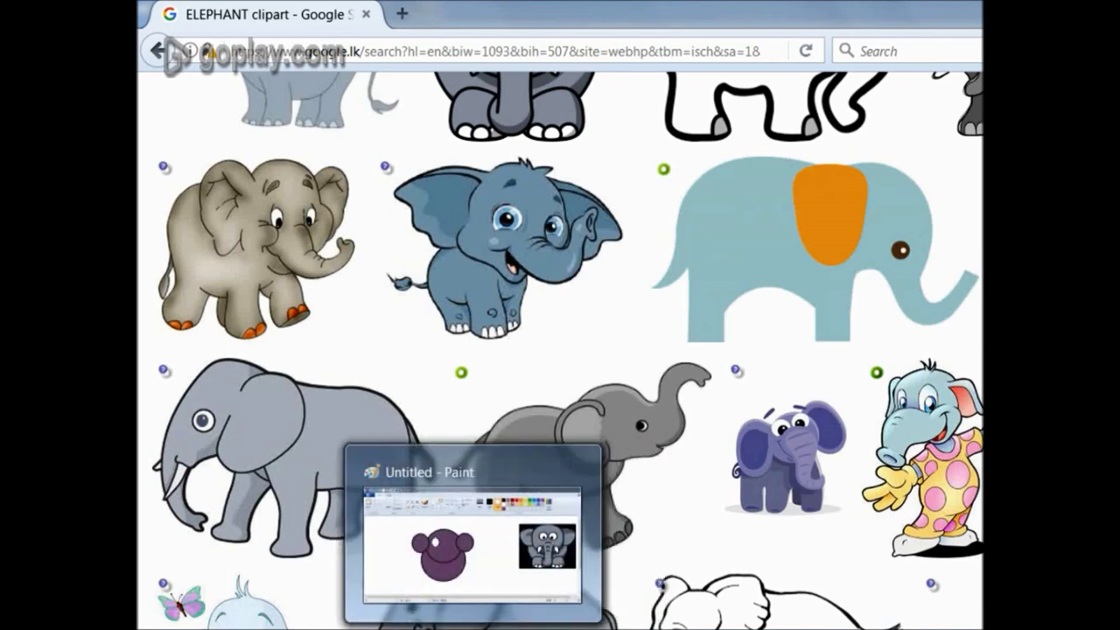
pyautogui.click(500, 626)
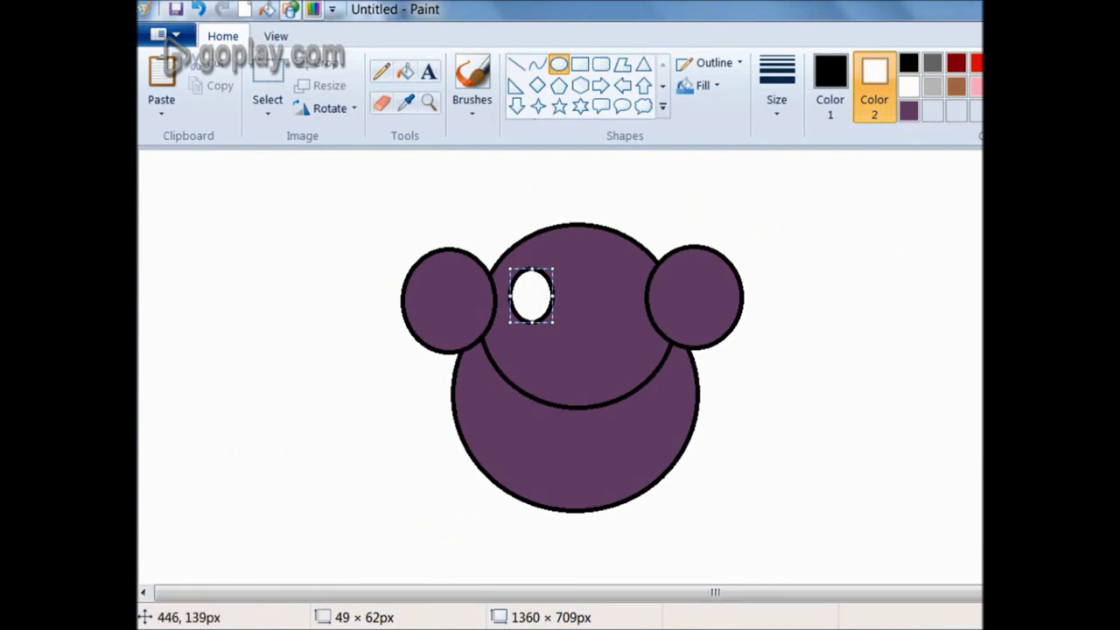
# Shorten the white left eye to about 49 × 56 px and draw a blue iris of about 34 × 38 px inside it with the second-thinnest black outline
pyautogui.moveTo(531, 266); pyautogui.dragTo(531, 272)
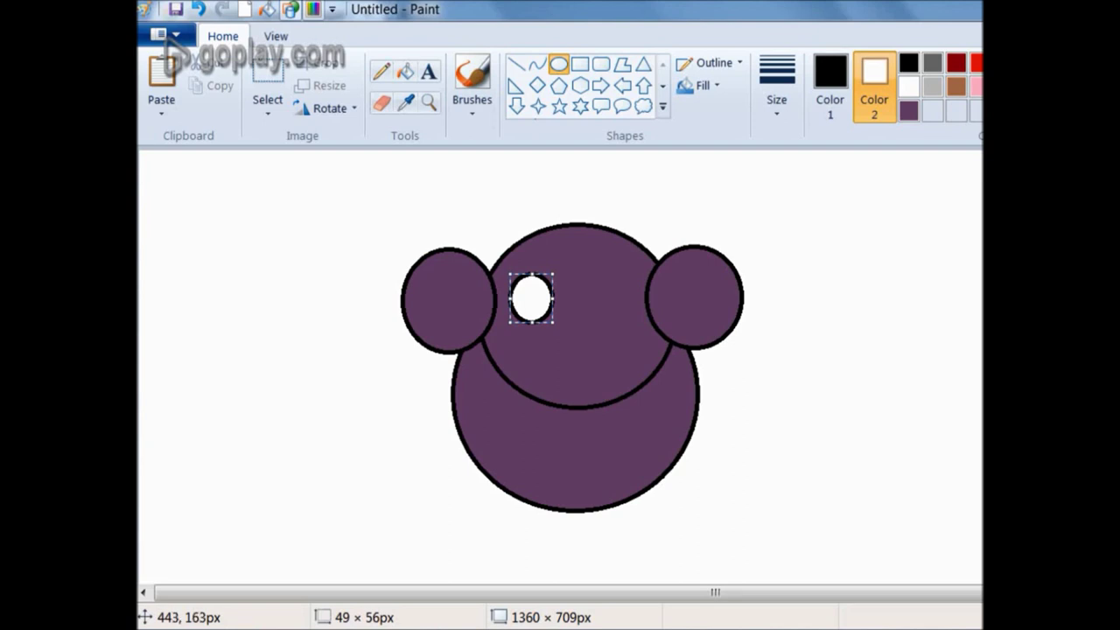
pyautogui.click(484, 198)
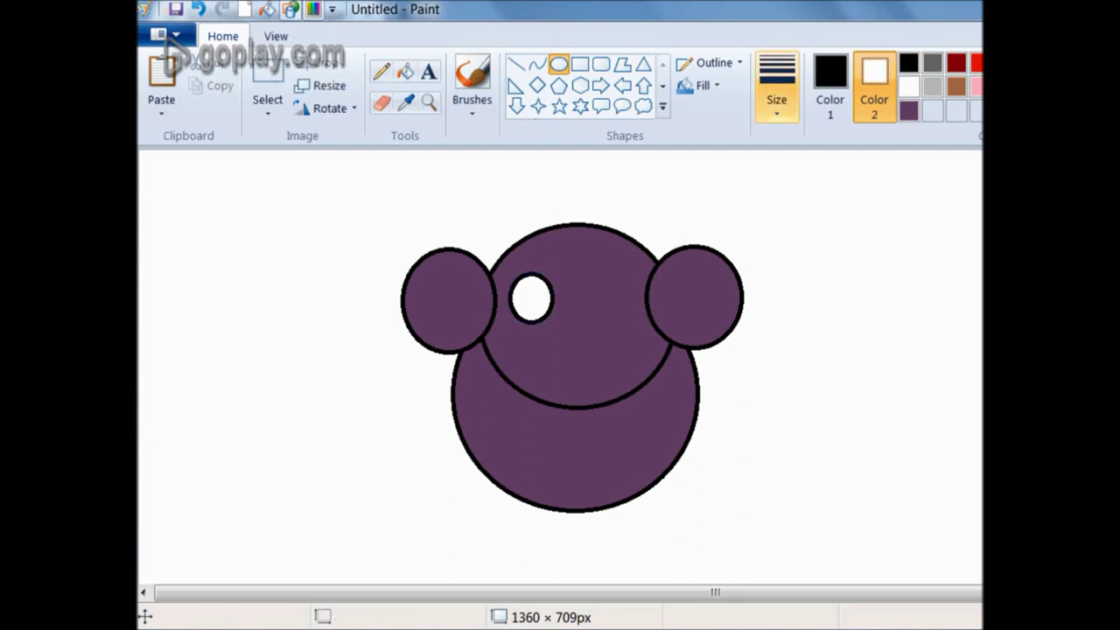
pyautogui.click(1074, 62)
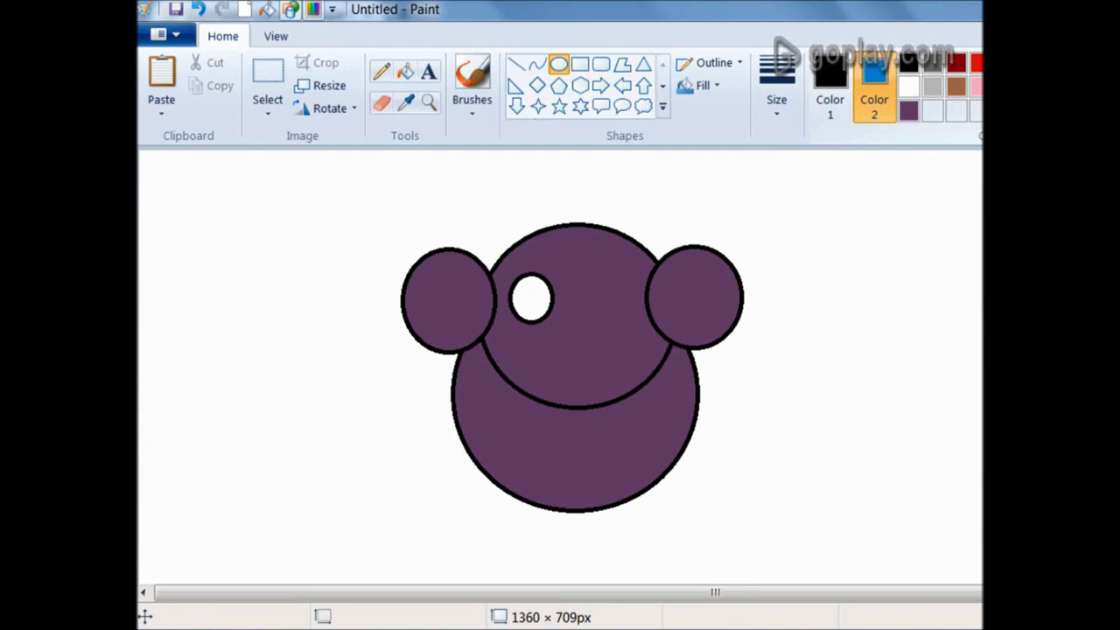
pyautogui.click(830, 92)
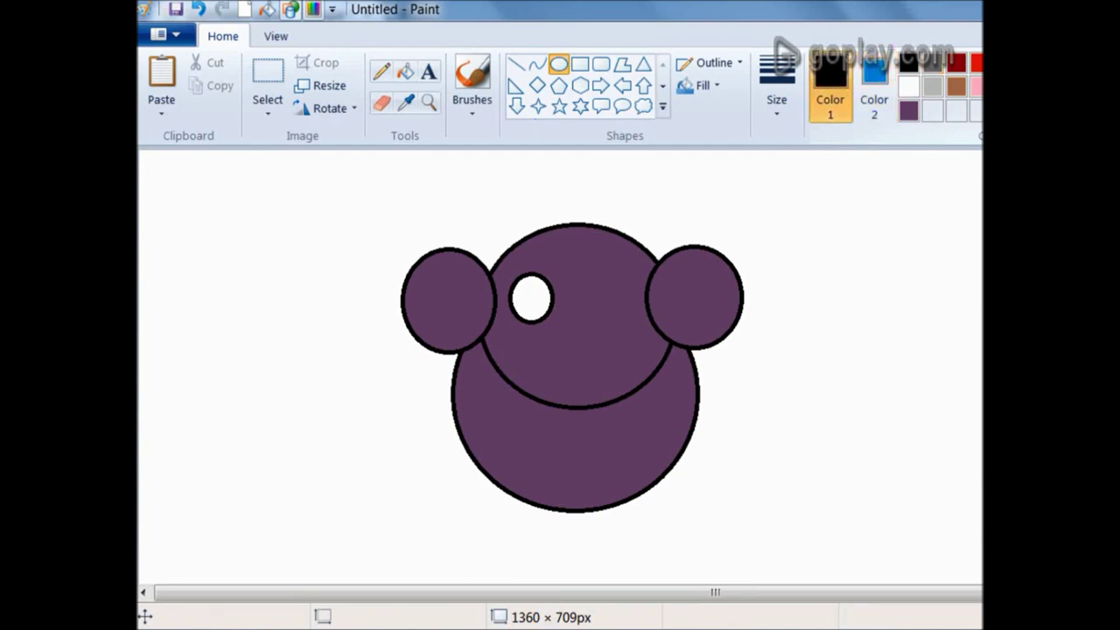
pyautogui.click(777, 92)
pyautogui.click(826, 188)
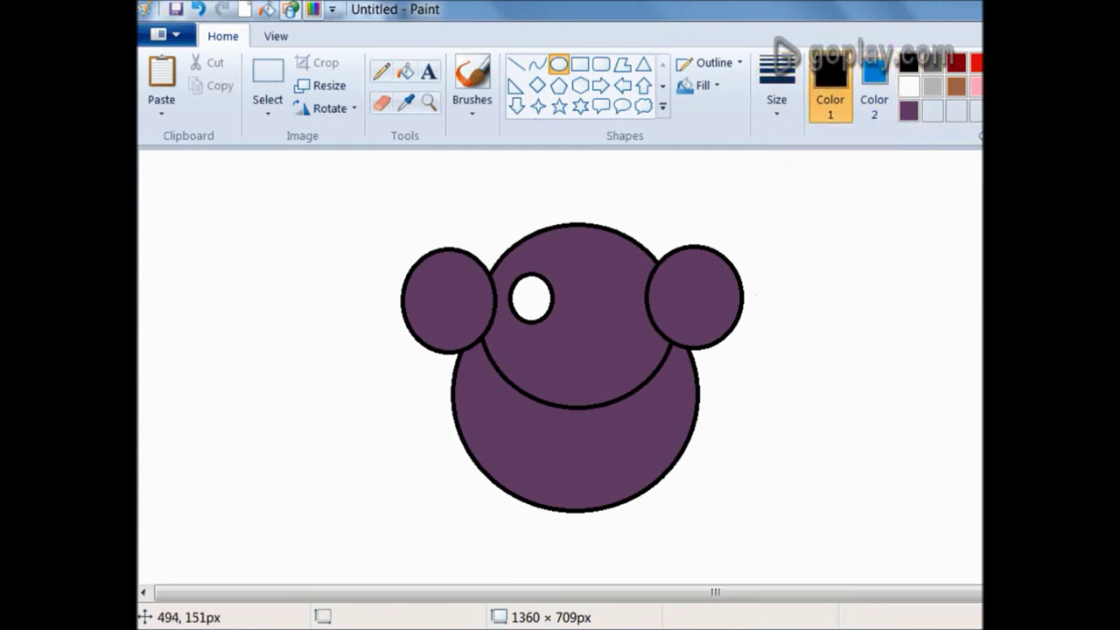
pyautogui.moveTo(518, 280); pyautogui.dragTo(548, 313)
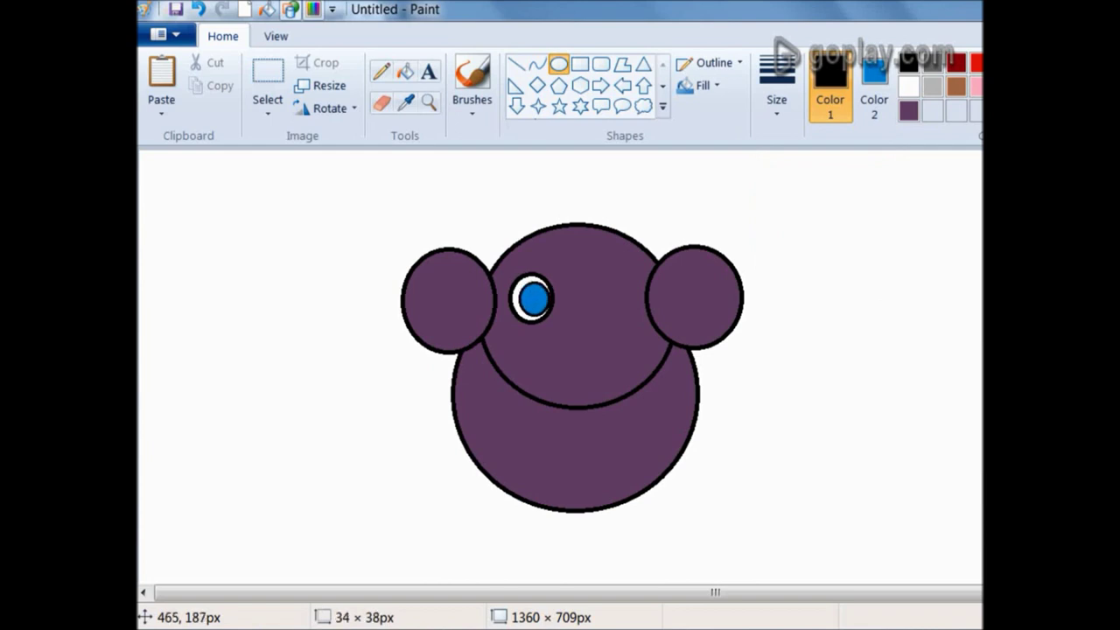
pyautogui.press('Left')
pyautogui.press('Left')
pyautogui.press('Down')
pyautogui.press('Down')
pyautogui.press('Left')
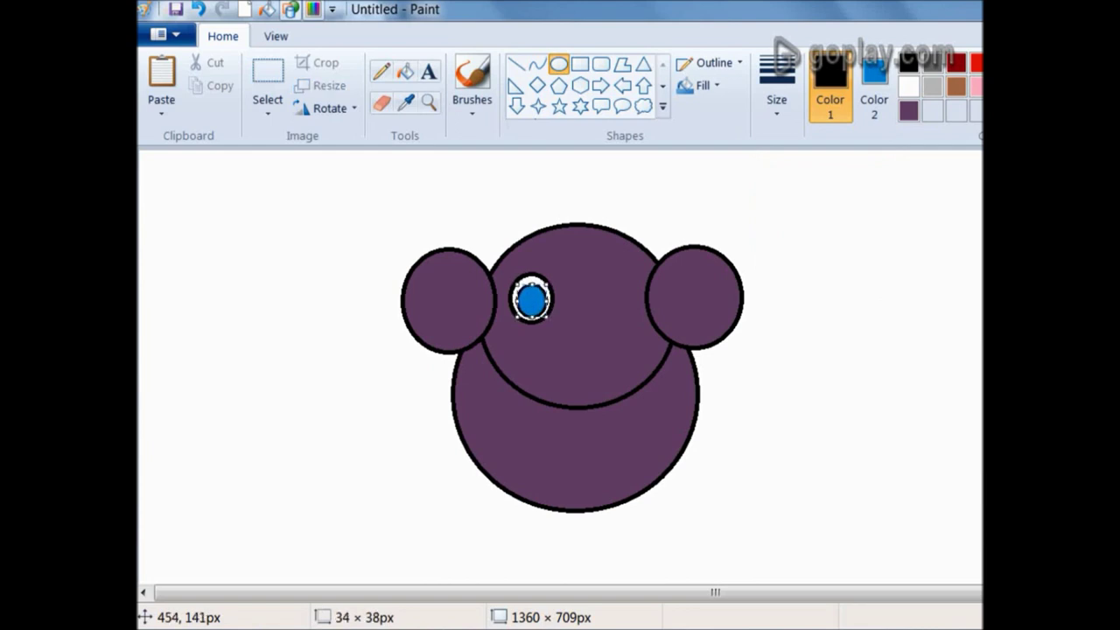
pyautogui.click(656, 178)
# Add a black pupil on the left eye's blue iris and a white highlight of about 9 × 8 px on the pupil
pyautogui.click(873, 97)
pyautogui.click(908, 63)
pyautogui.moveTo(526, 297); pyautogui.dragTo(541, 313)
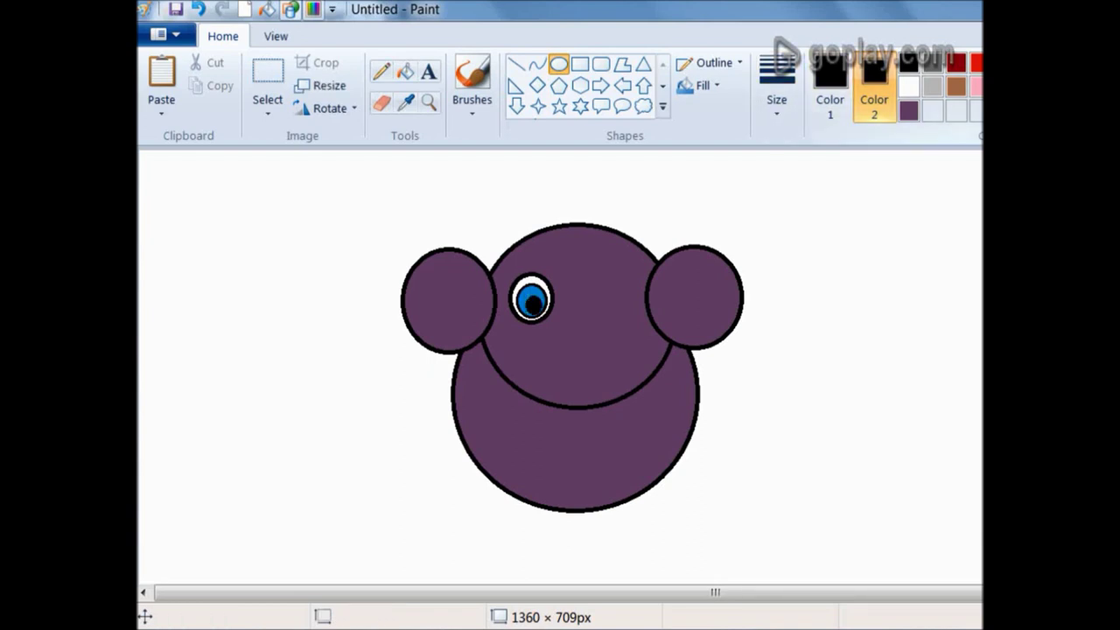
pyautogui.click(908, 86)
pyautogui.moveTo(526, 285); pyautogui.dragTo(533, 291)
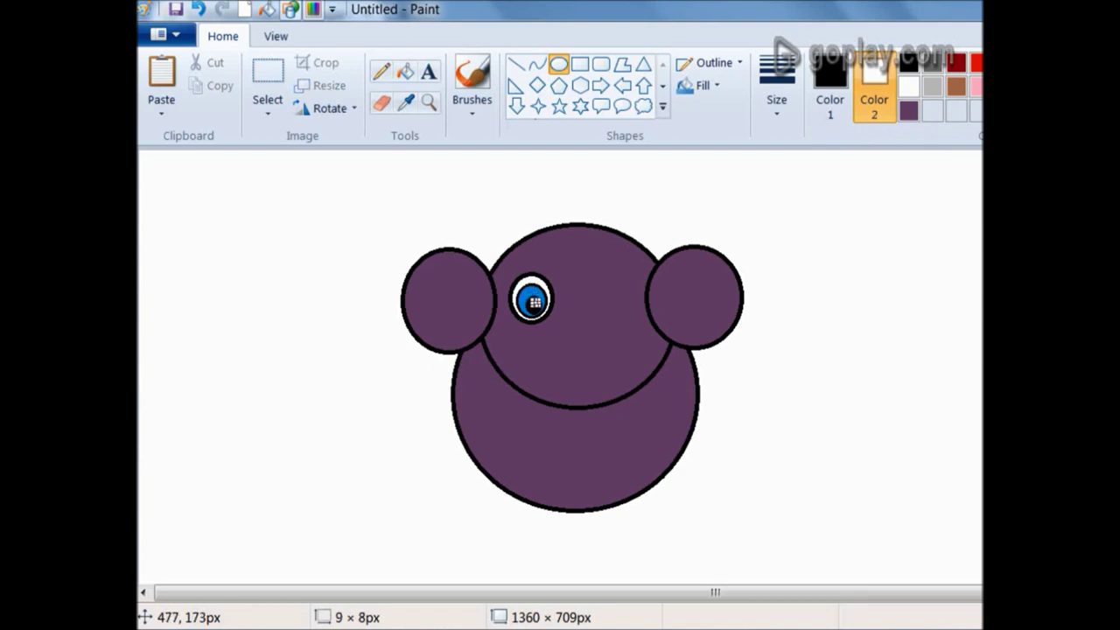
pyautogui.click(714, 228)
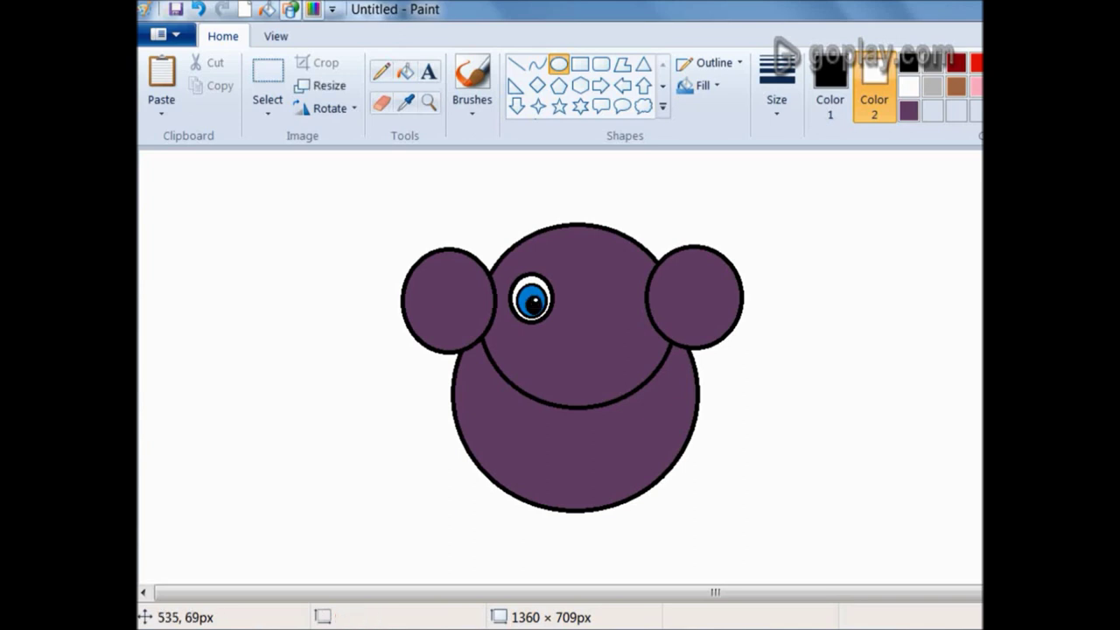
# Draw a white right eye ellipse of about 47 × 55 px level with the left eye, using the third line thickness in black
pyautogui.click(830, 88)
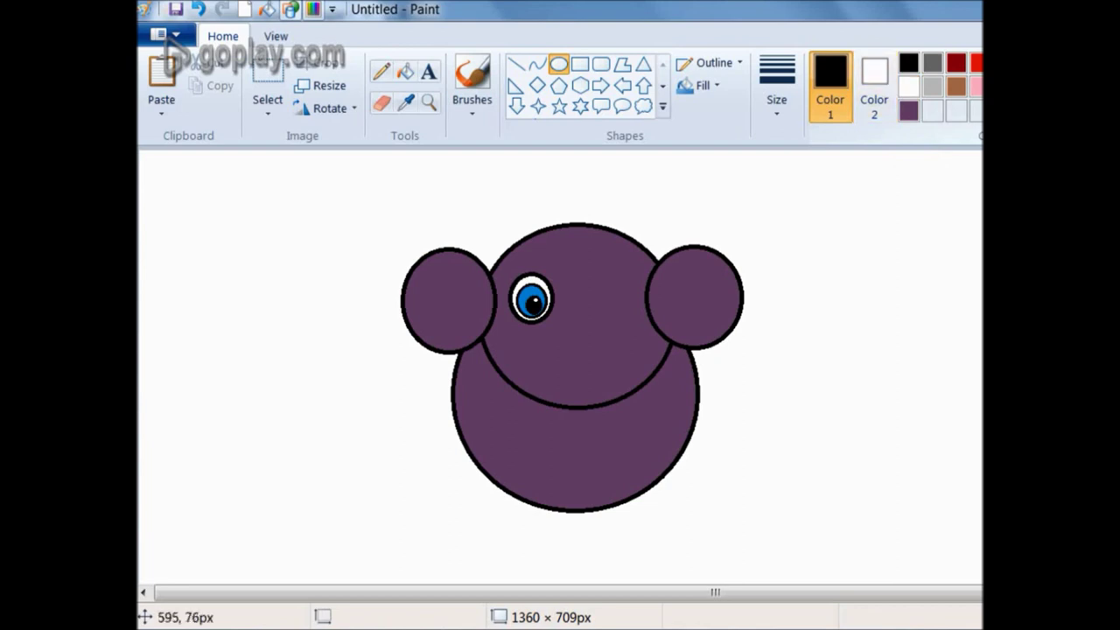
pyautogui.click(776, 88)
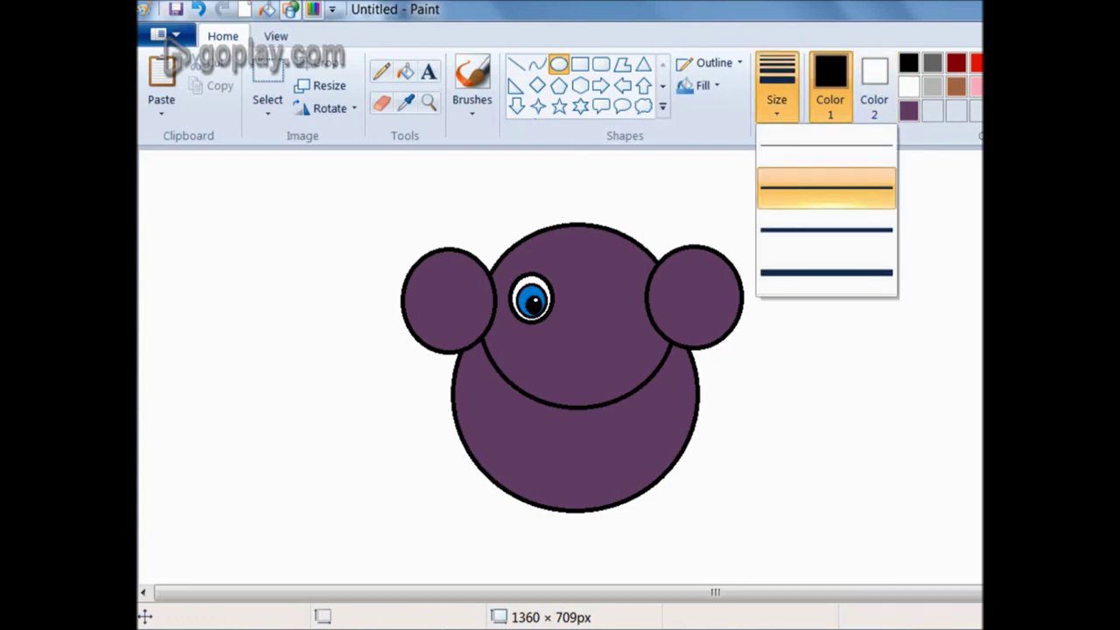
pyautogui.click(780, 216)
pyautogui.moveTo(577, 266); pyautogui.dragTo(596, 294)
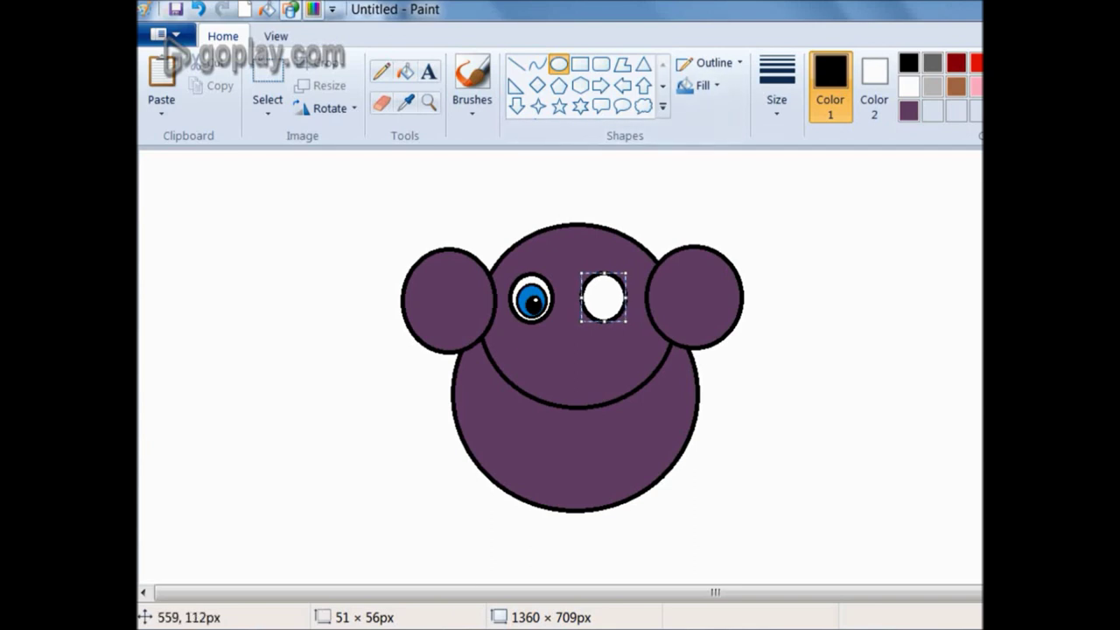
pyautogui.moveTo(623, 272); pyautogui.dragTo(617, 273)
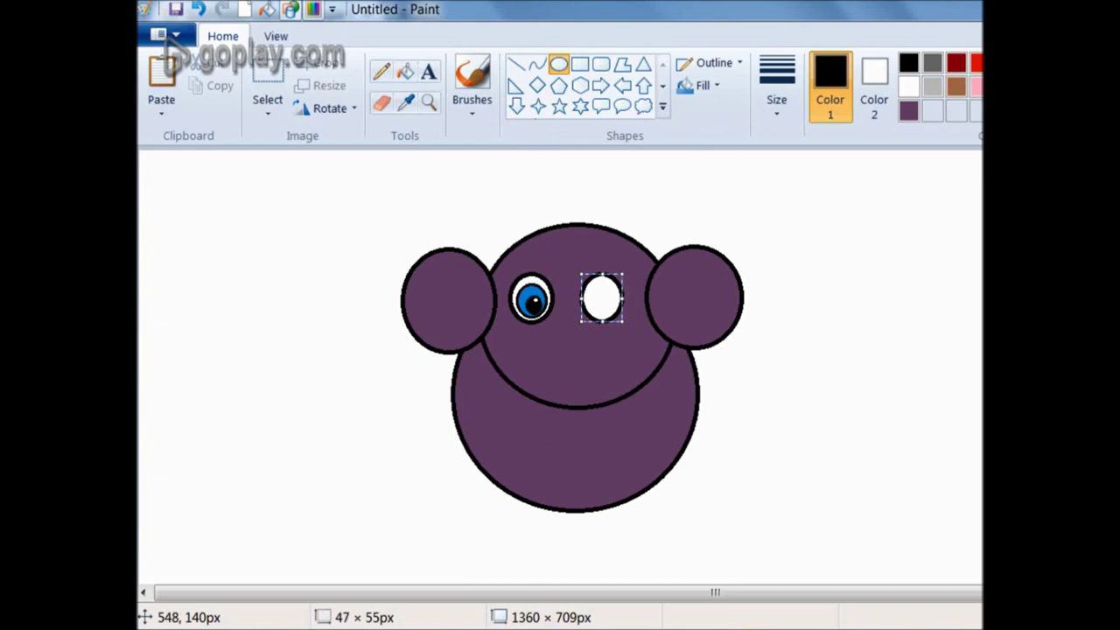
pyautogui.click(713, 206)
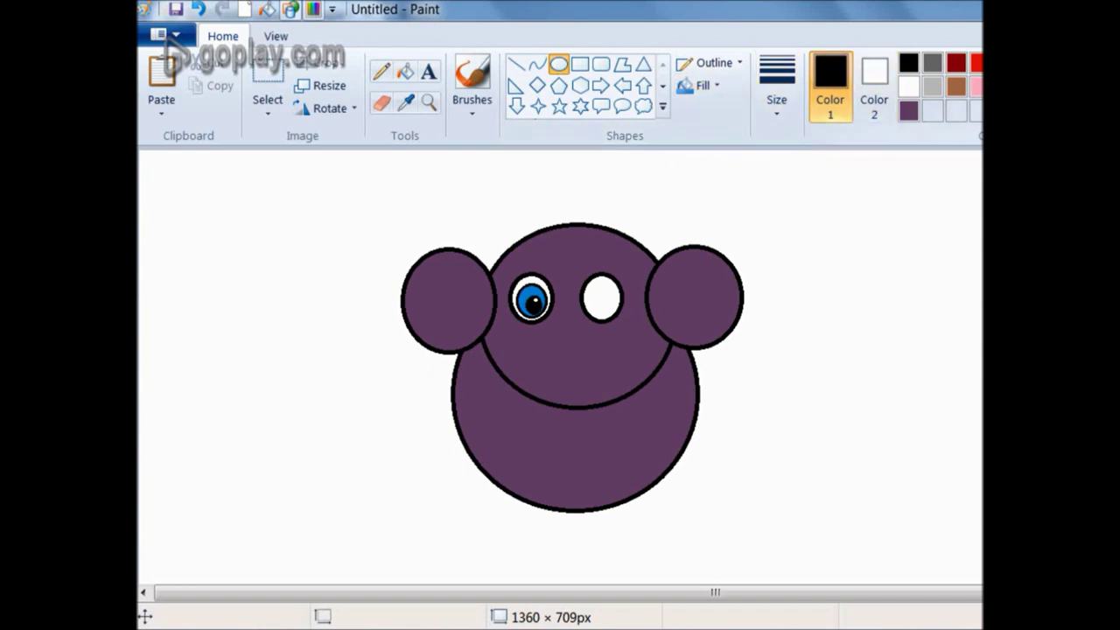
# Draw a blue iris of about 32 × 38 px inside the white right eye, using the second-thinnest black outline
pyautogui.click(874, 88)
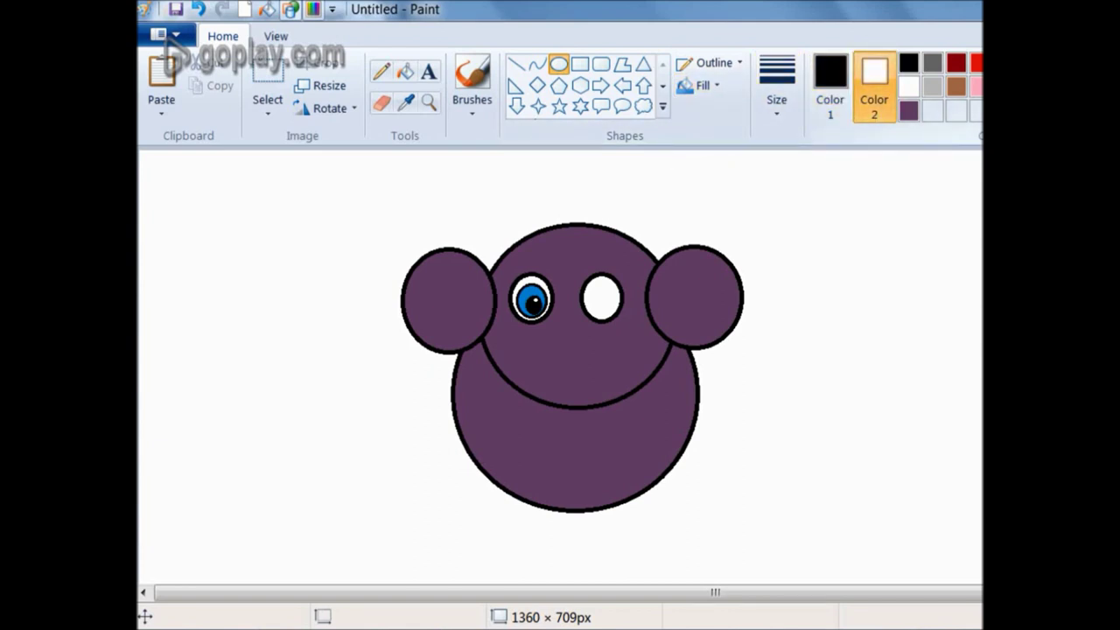
pyautogui.click(1074, 63)
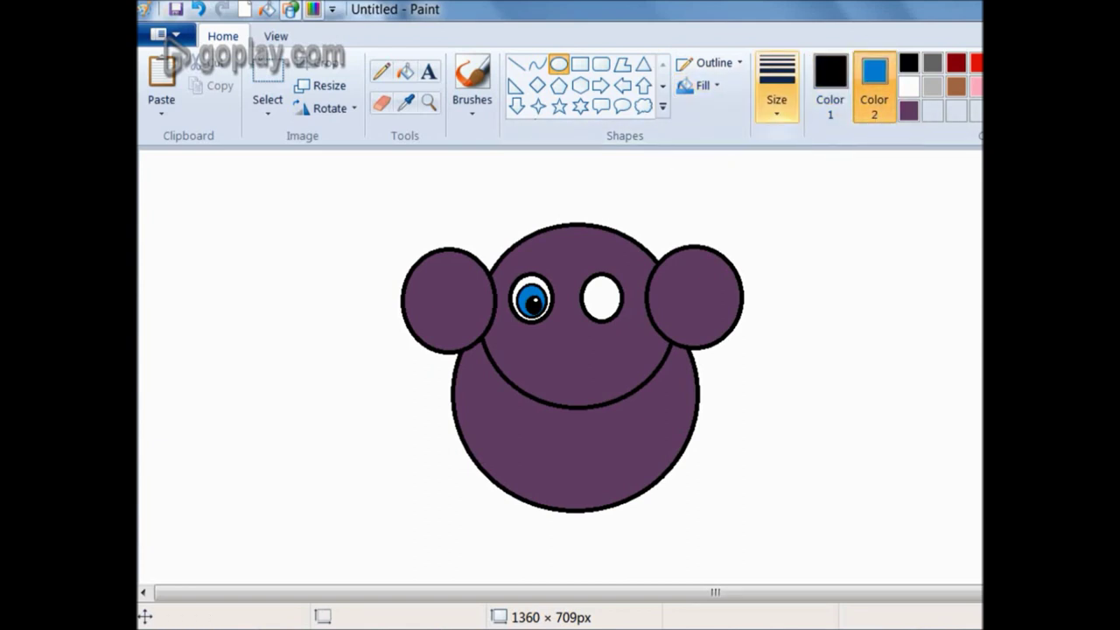
pyautogui.click(776, 88)
pyautogui.click(763, 187)
pyautogui.moveTo(585, 279); pyautogui.dragTo(612, 312)
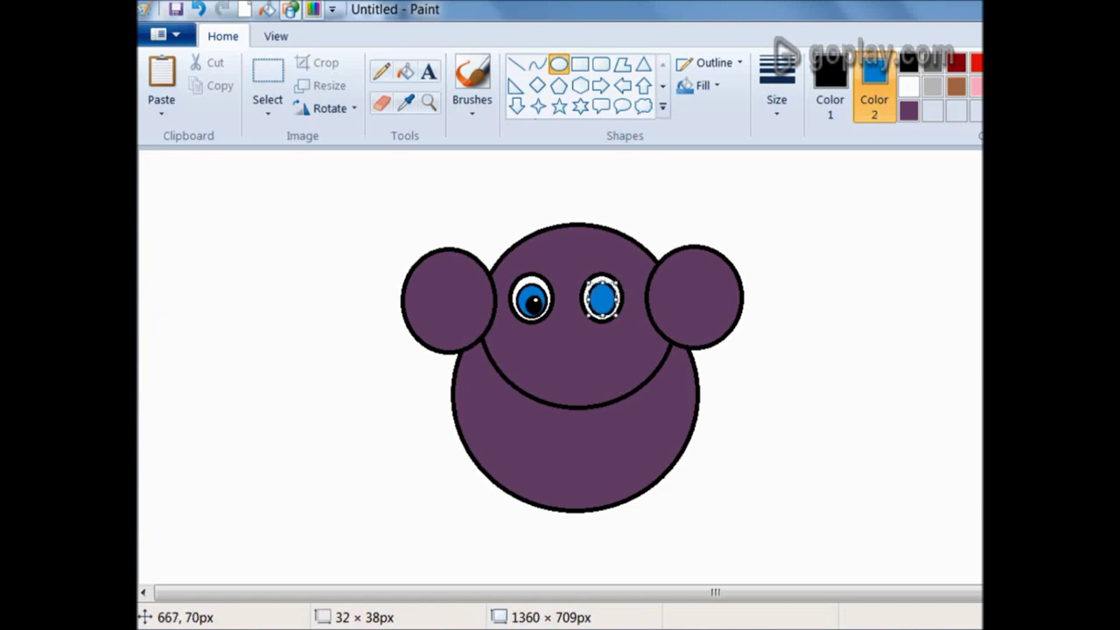
# Draw a black pupil ellipse of about 17 × 20 px on the right eye's blue iris
pyautogui.click(831, 92)
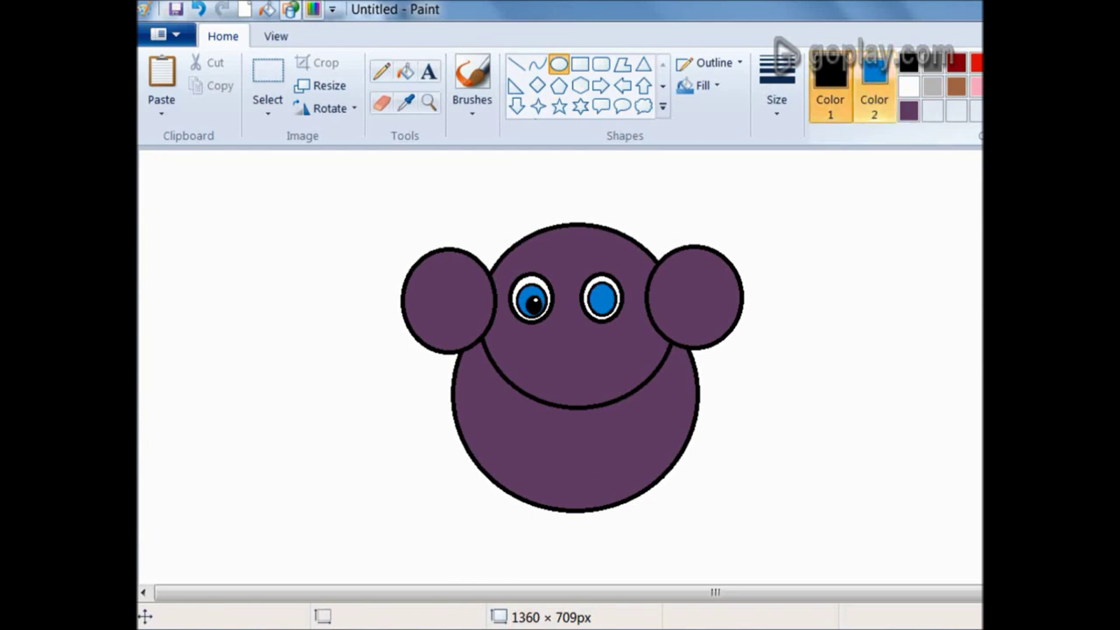
pyautogui.click(874, 92)
pyautogui.click(908, 63)
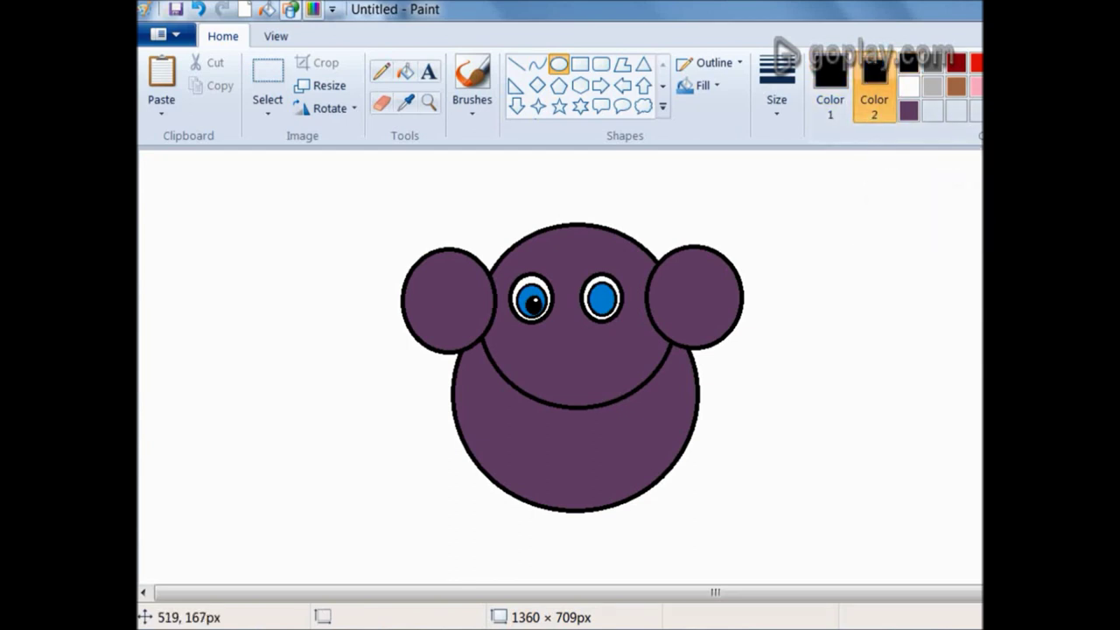
pyautogui.moveTo(594, 295)
pyautogui.mouseDown()
pyautogui.moveTo(610, 315)
pyautogui.moveTo(597, 296)
pyautogui.mouseUp()
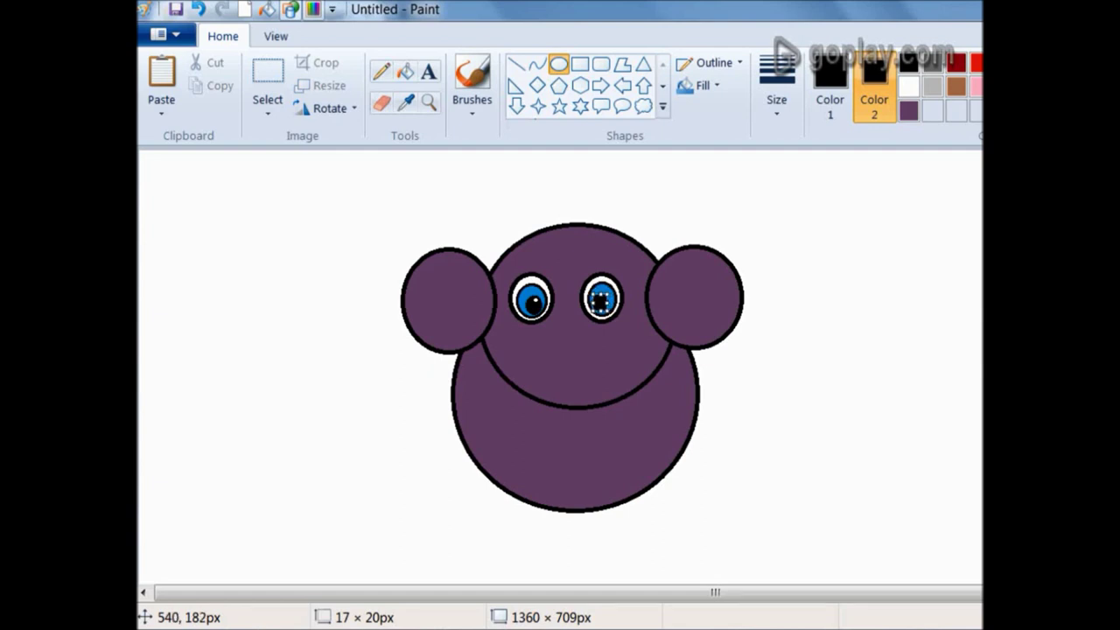
pyautogui.click(756, 304)
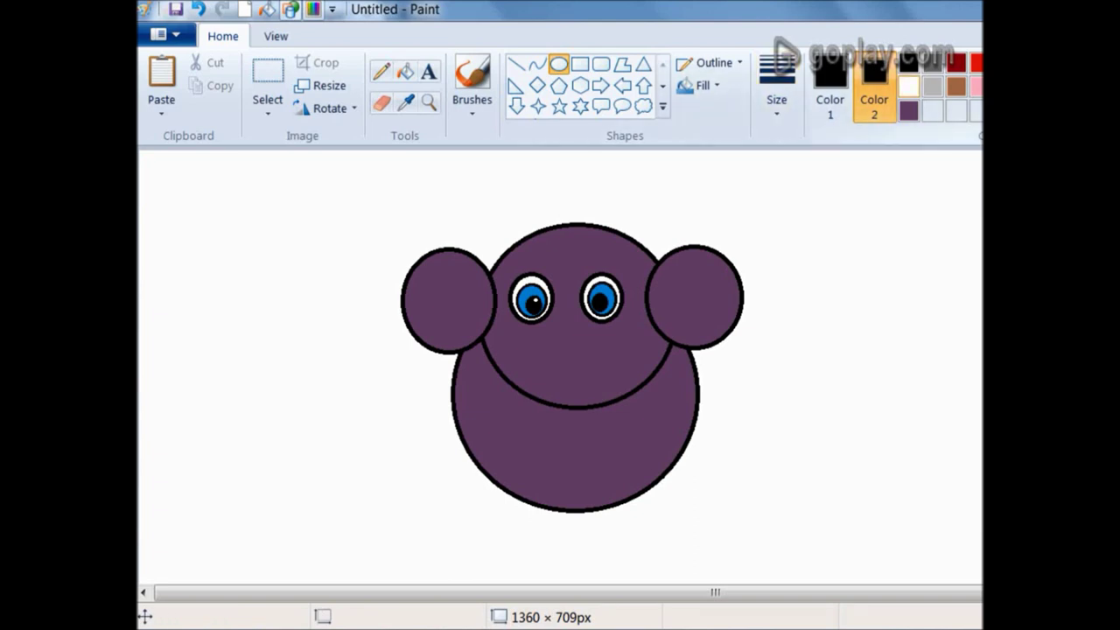
# Add a tiny white highlight ellipse to the right eye's pupil, using the second-thinnest black outline
pyautogui.click(909, 85)
pyautogui.click(776, 92)
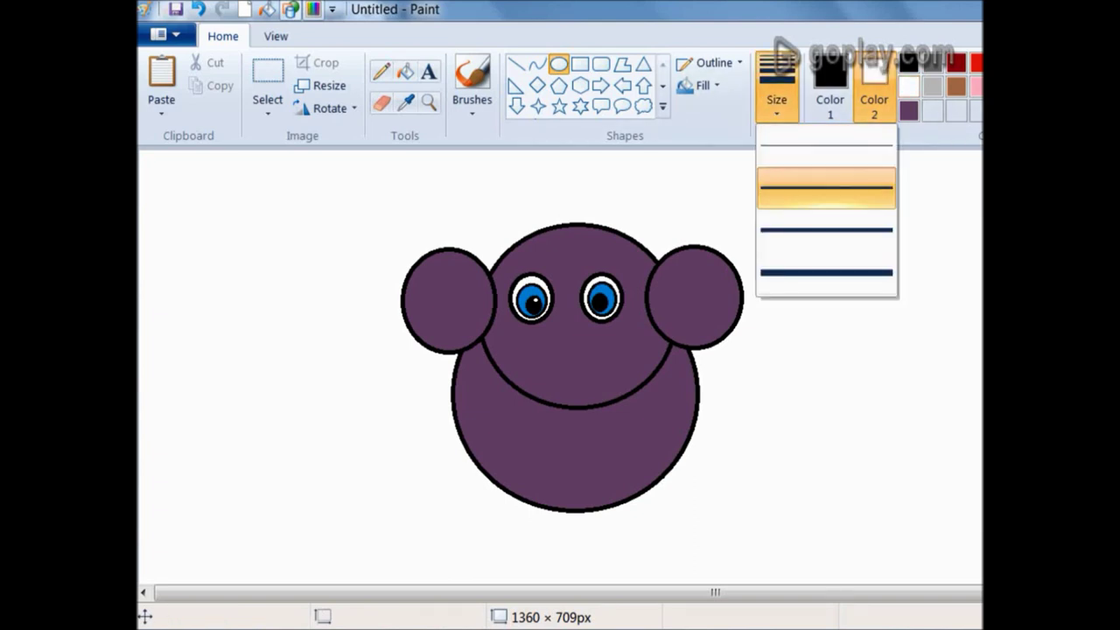
pyautogui.click(825, 187)
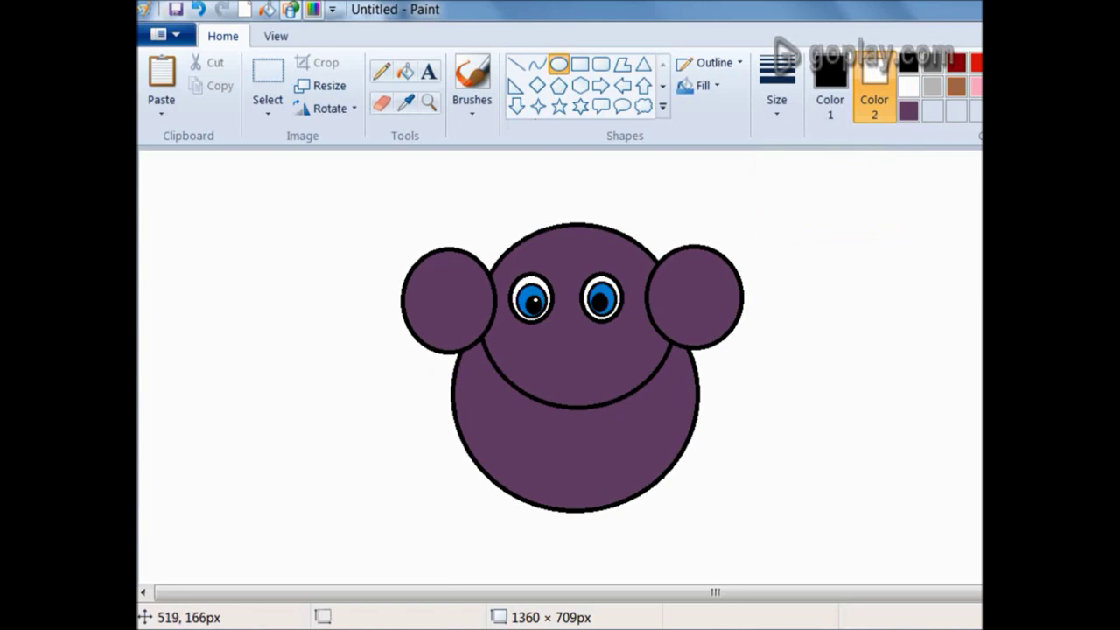
pyautogui.moveTo(597, 297); pyautogui.dragTo(602, 301)
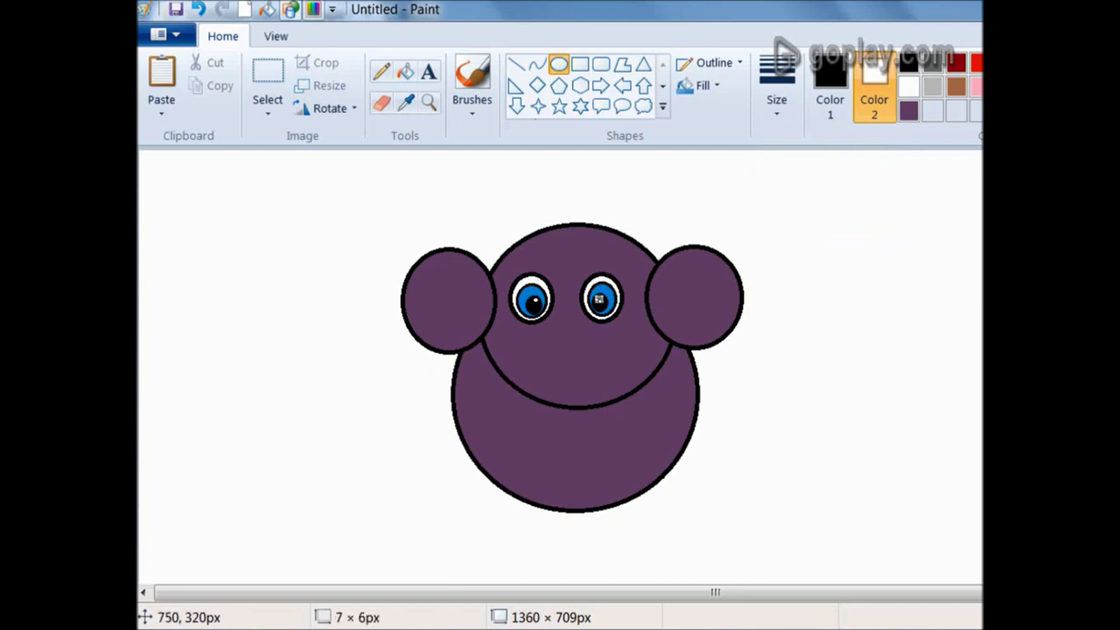
pyautogui.click(929, 486)
pyautogui.hotkey('ctrl', 'z')
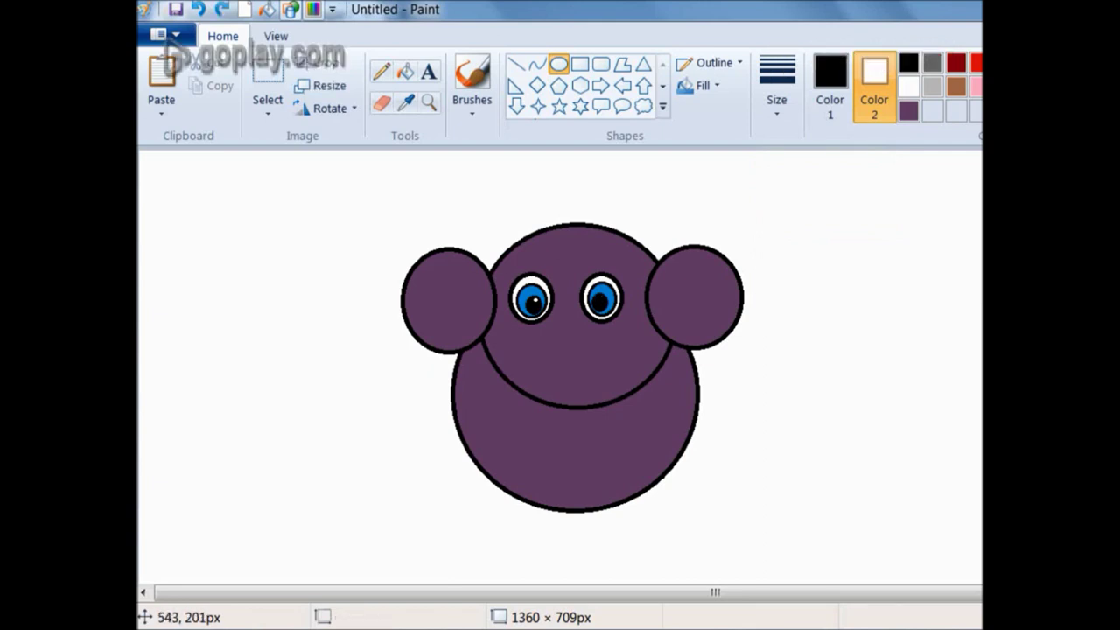
pyautogui.moveTo(594, 295); pyautogui.dragTo(600, 300)
pyautogui.press('Escape')
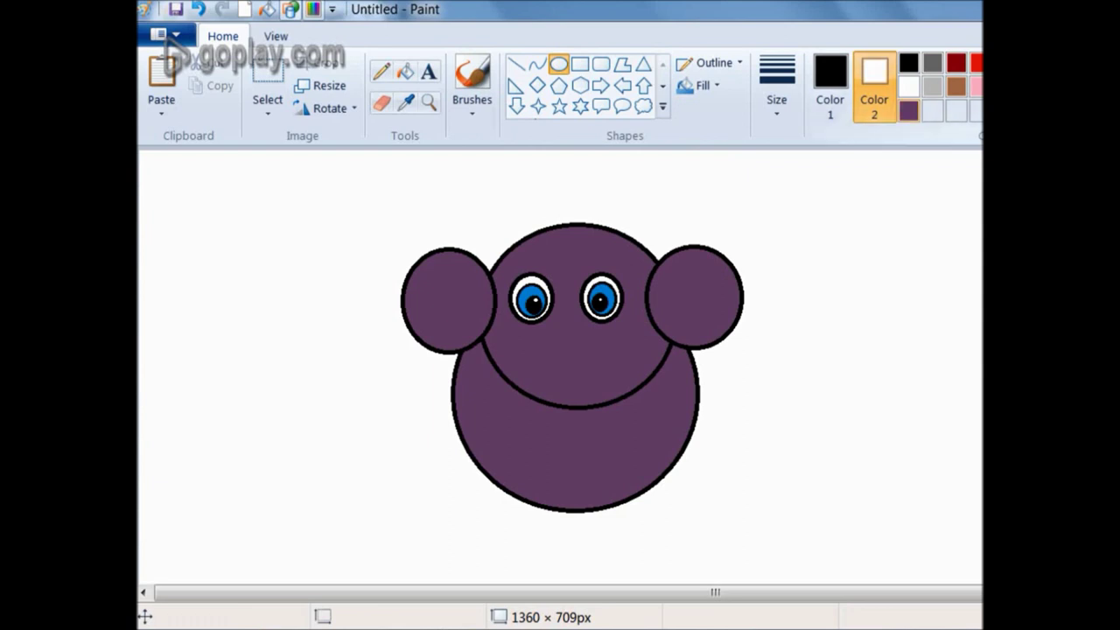
# Draw a vertical trunk ellipse of about 69 × 170 px below the eyes, filled with lighter purple RGB 153, 107, 156
pyautogui.click(909, 111)
pyautogui.moveTo(549, 321); pyautogui.dragTo(608, 470)
pyautogui.moveTo(574, 386); pyautogui.dragTo(569, 376)
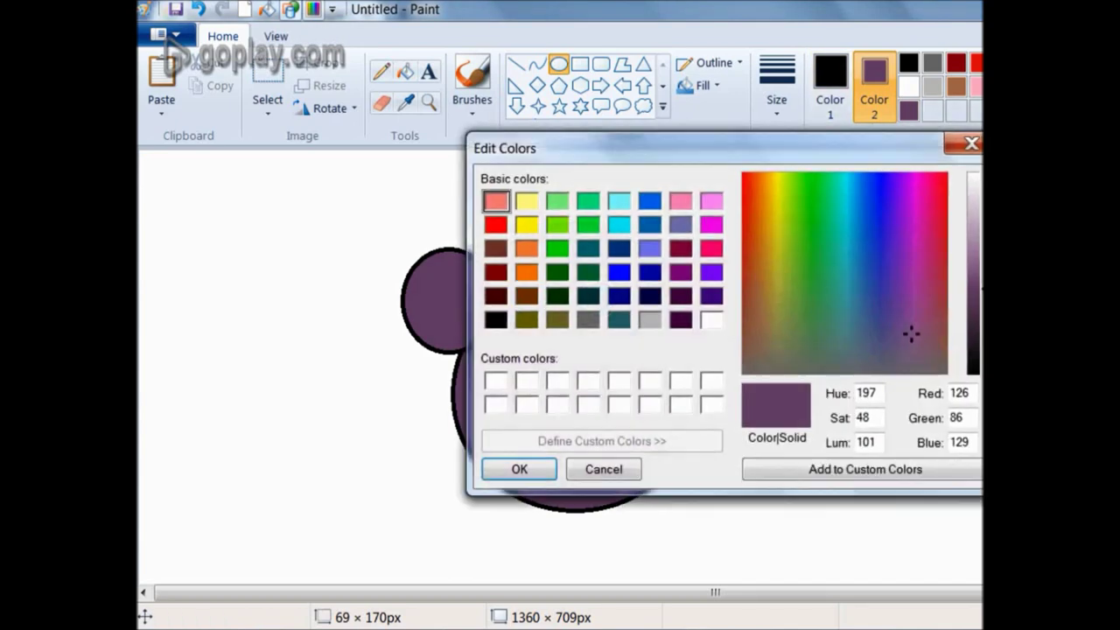
pyautogui.moveTo(982, 288); pyautogui.dragTo(982, 271)
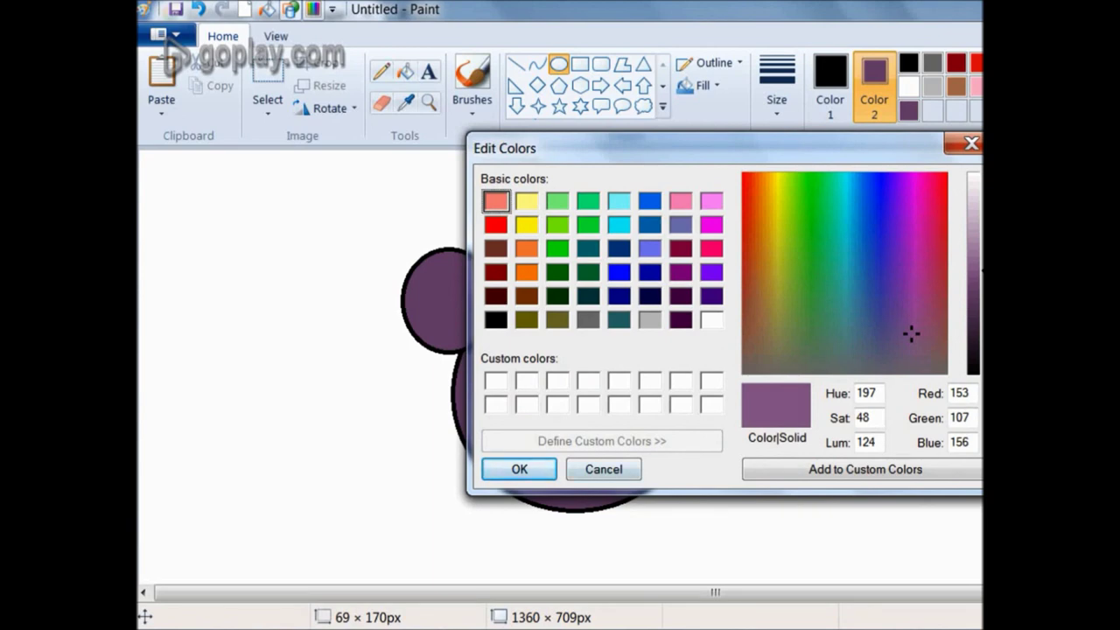
pyautogui.click(525, 469)
pyautogui.click(795, 440)
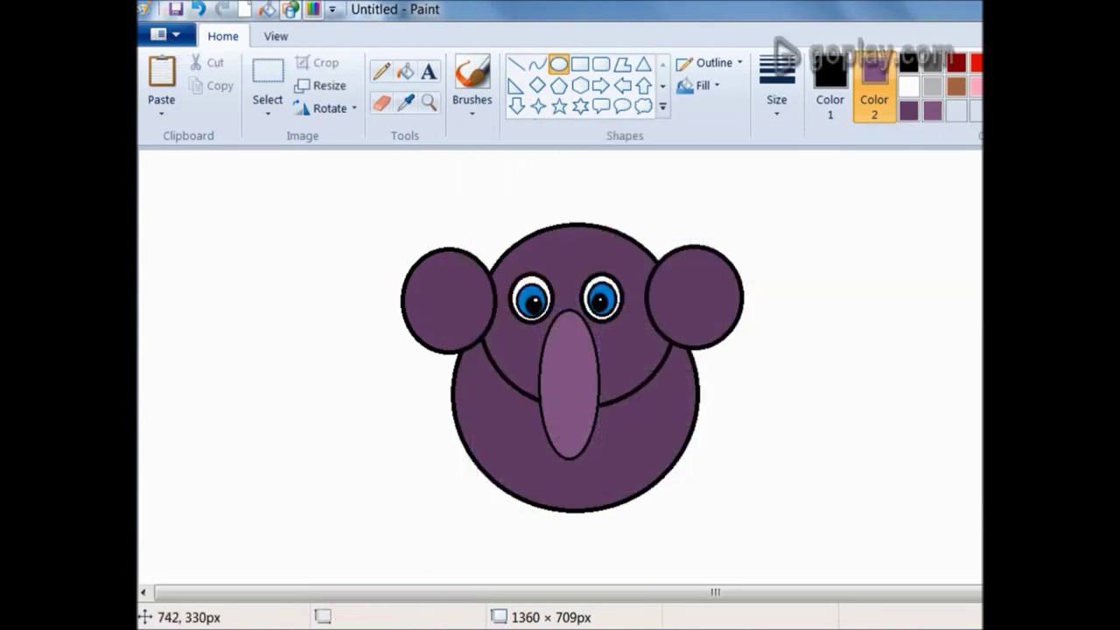
# Add a light purple trunk tip ellipse of about 64 × 31 px and a nostril ellipse of about 34 × 9 px on its upper edge
pyautogui.moveTo(537, 427)
pyautogui.mouseDown()
pyautogui.moveTo(586, 463)
pyautogui.moveTo(561, 434)
pyautogui.moveTo(531, 447)
pyautogui.moveTo(523, 435)
pyautogui.mouseUp()
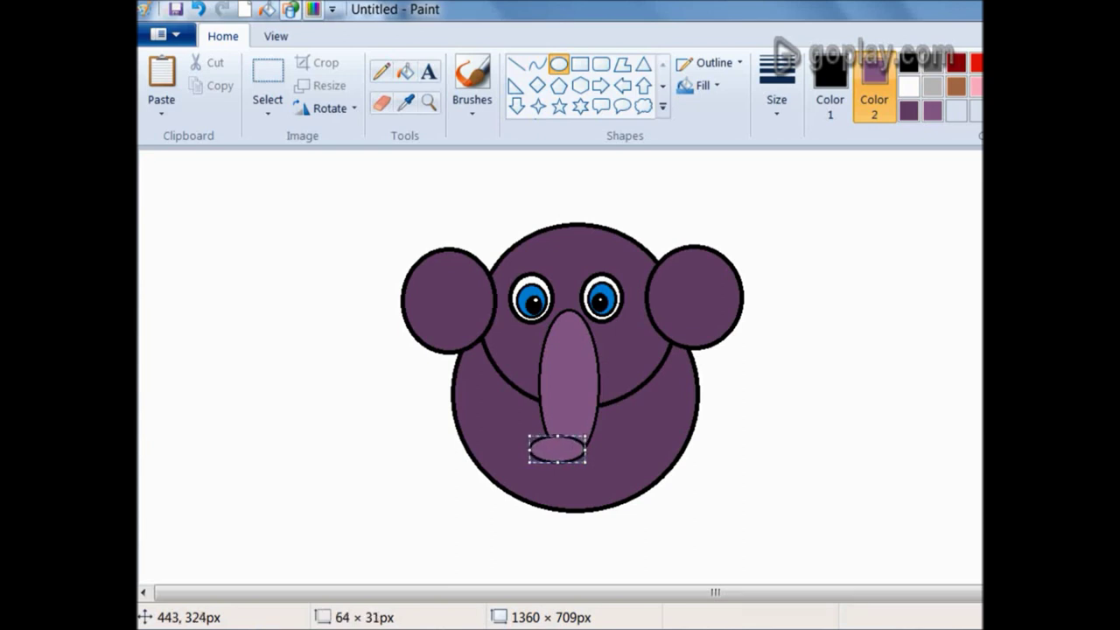
pyautogui.click(782, 467)
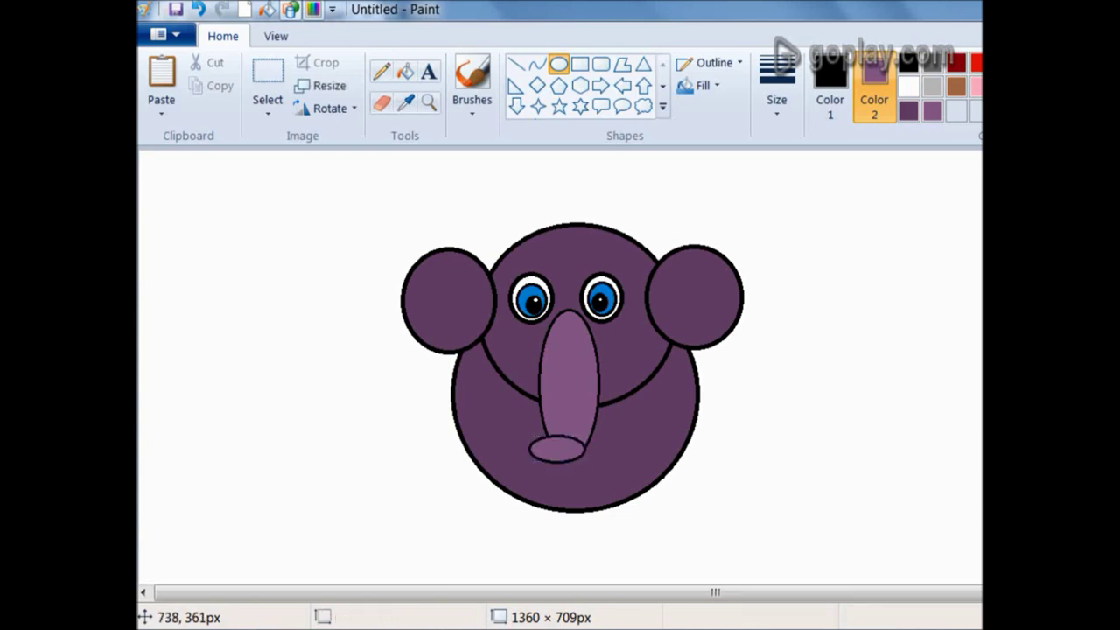
pyautogui.moveTo(537, 436); pyautogui.dragTo(568, 430)
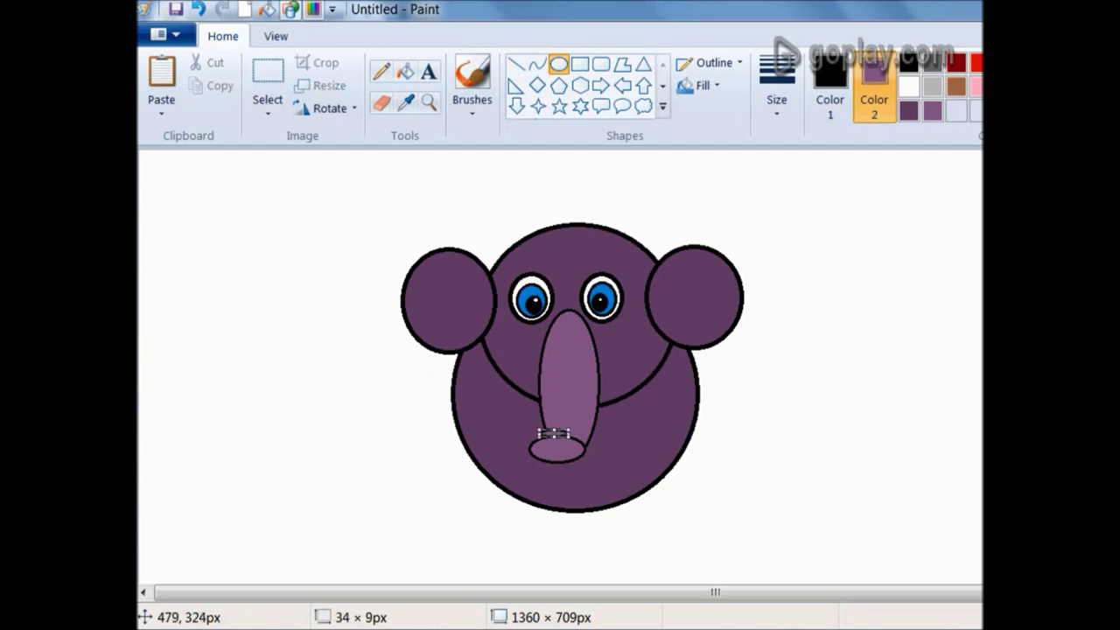
pyautogui.press('Down')
pyautogui.press('Down')
pyautogui.press('Down')
pyautogui.press('Down')
pyautogui.press('Down')
pyautogui.press('Down')
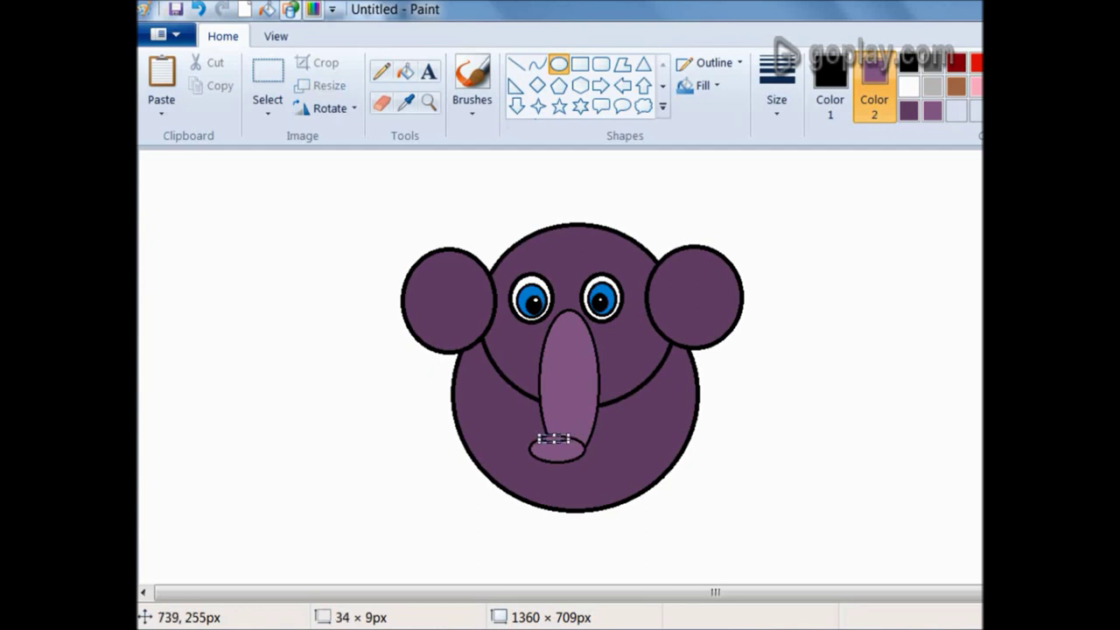
pyautogui.press('Down')
pyautogui.click(803, 370)
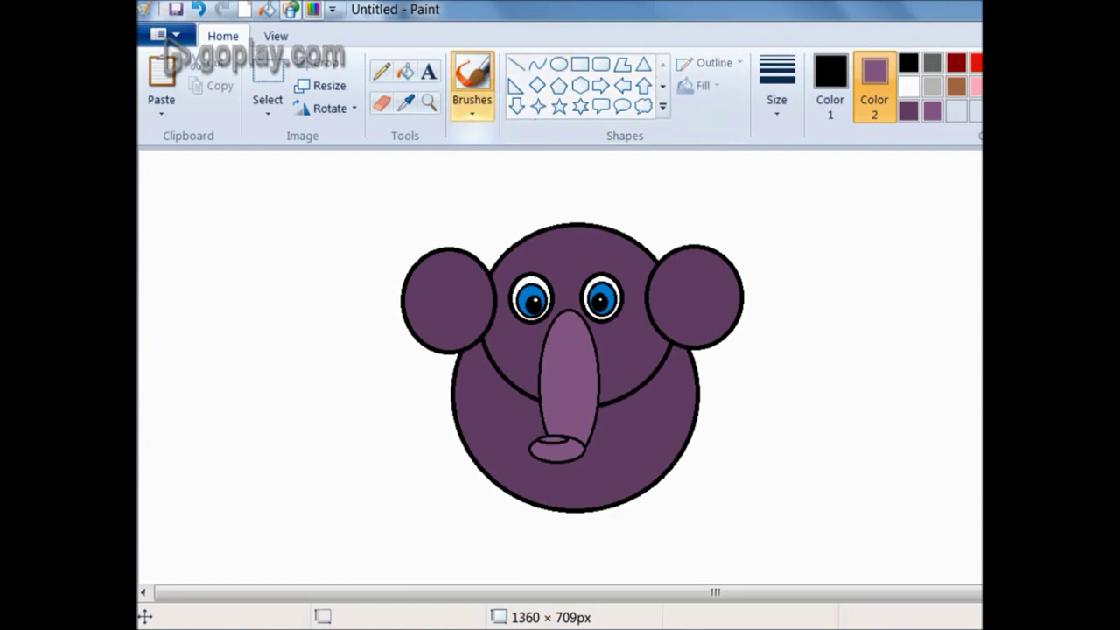
# Try to outline black tusks on both sides of the trunk with the first brush style at the thinnest size
pyautogui.click(473, 105)
pyautogui.click(516, 144)
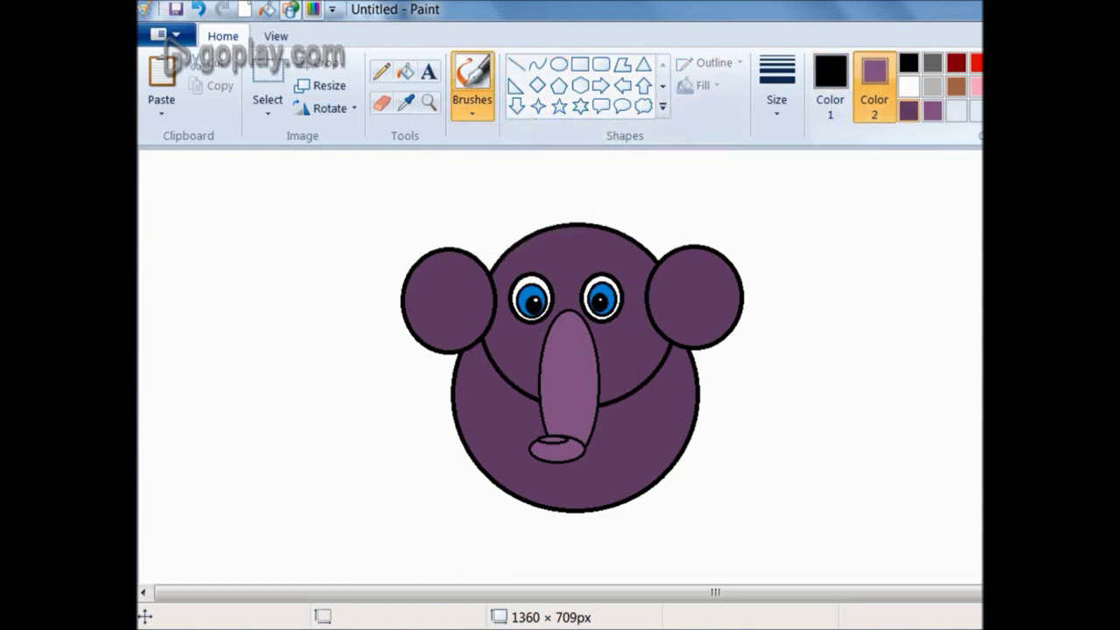
pyautogui.click(909, 86)
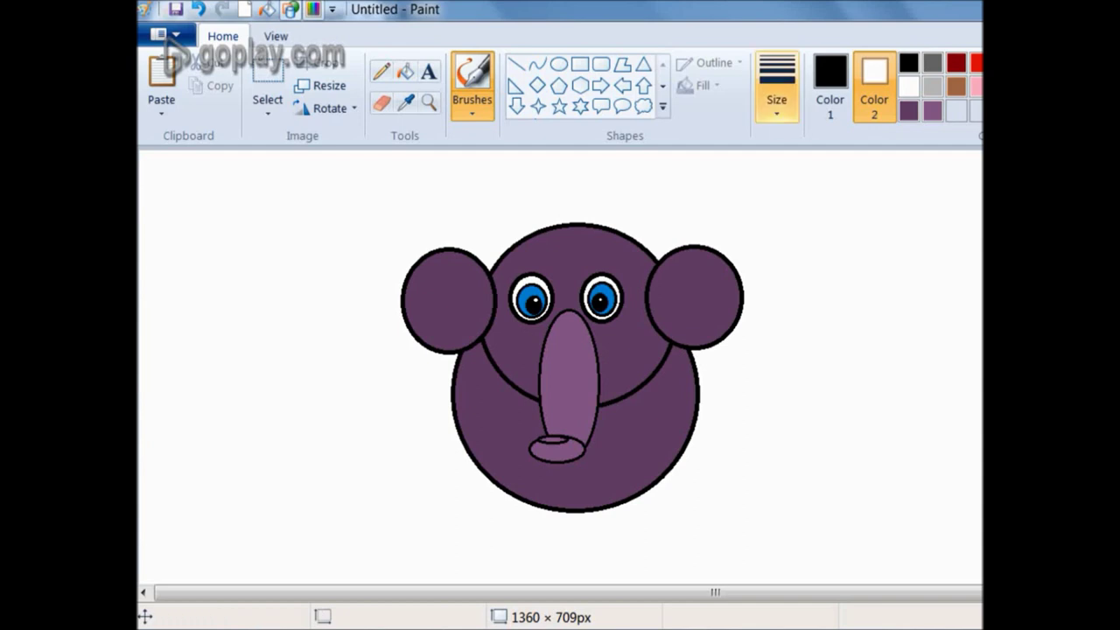
pyautogui.click(776, 87)
pyautogui.click(826, 145)
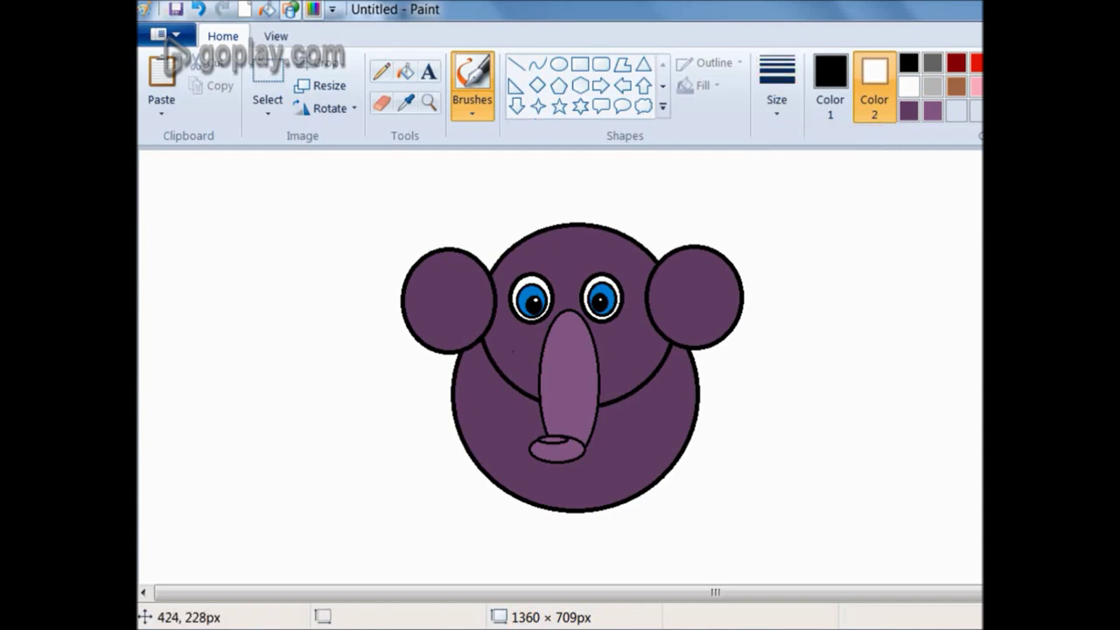
pyautogui.moveTo(516, 363); pyautogui.dragTo(507, 394)
pyautogui.moveTo(534, 382); pyautogui.dragTo(532, 364)
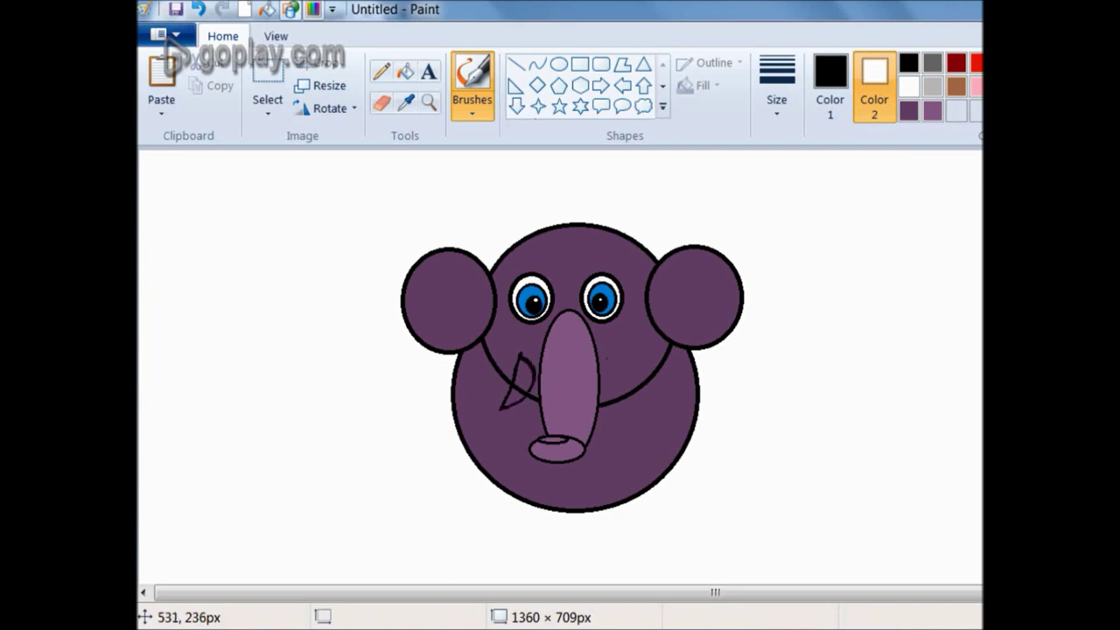
pyautogui.moveTo(608, 356); pyautogui.dragTo(627, 396)
pyautogui.hotkey('ctrl', 'z')
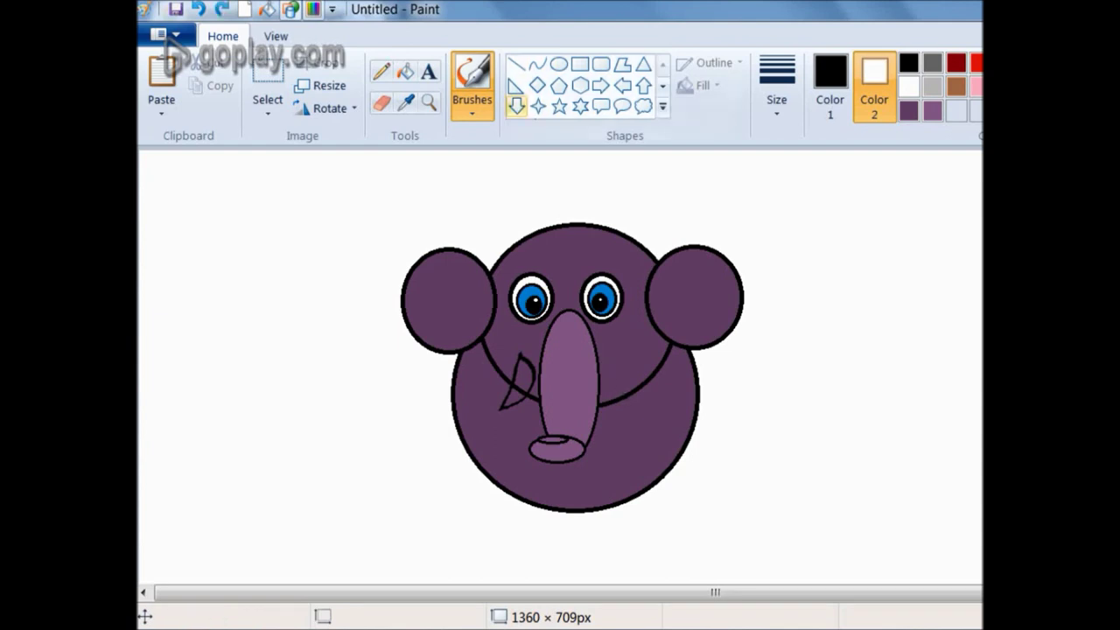
# Try to outline the right tusk with the second brush style, and undo all the tusk strokes
pyautogui.click(472, 107)
pyautogui.click(515, 143)
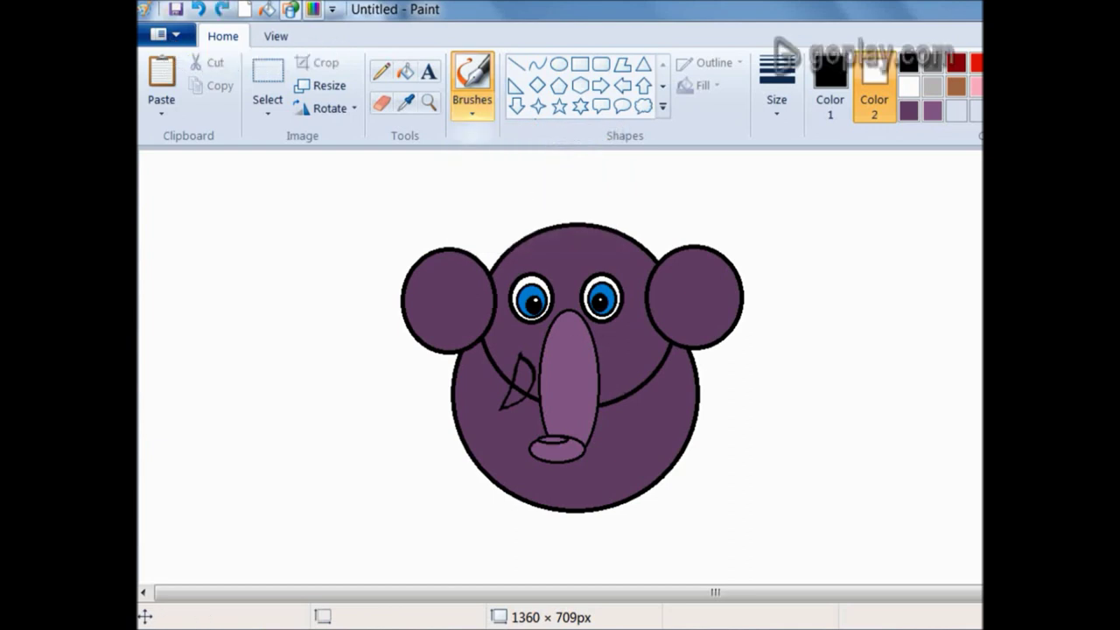
pyautogui.click(473, 106)
pyautogui.click(558, 143)
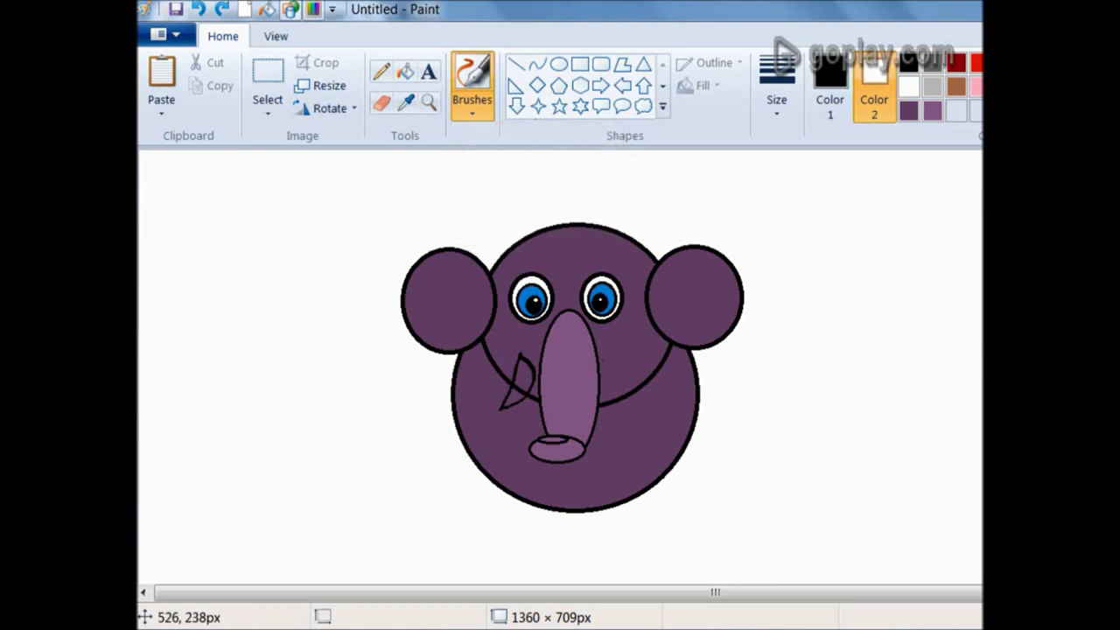
pyautogui.moveTo(607, 368); pyautogui.dragTo(626, 391)
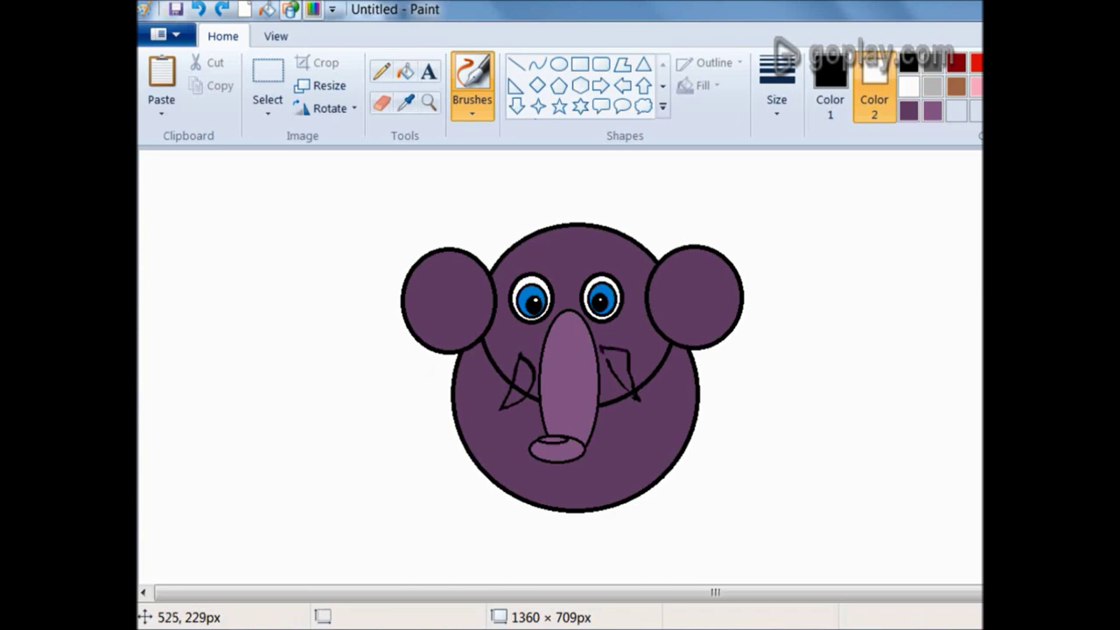
pyautogui.moveTo(607, 362); pyautogui.dragTo(607, 362)
pyautogui.hotkey('ctrl', 'z')
pyautogui.hotkey('ctrl', 'z')
pyautogui.hotkey('ctrl', 'z')
pyautogui.hotkey('ctrl', 'z')
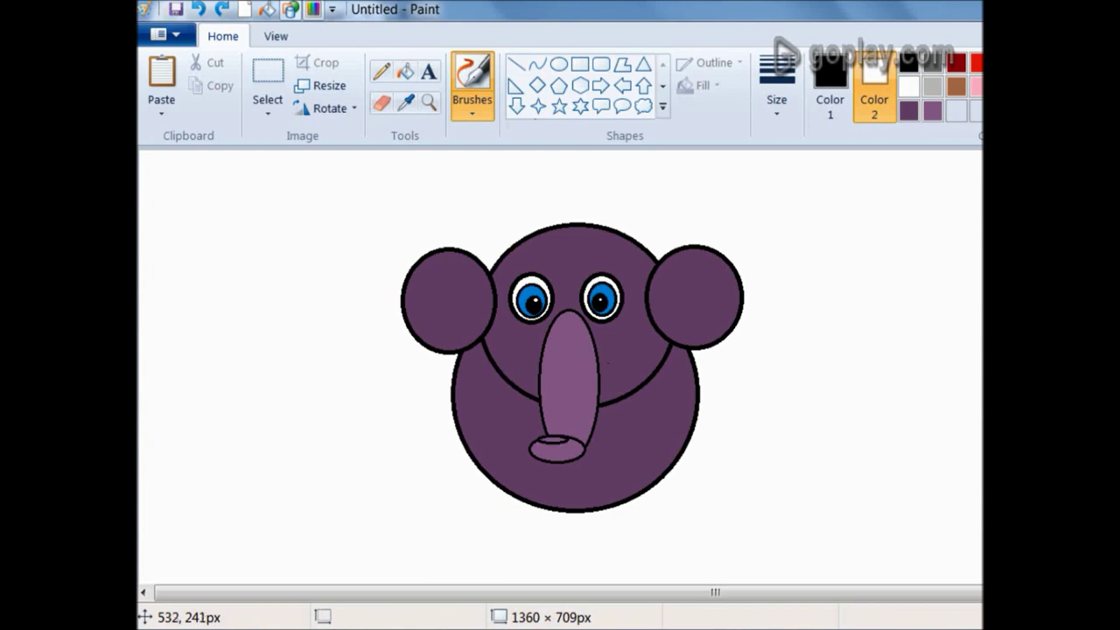
# Outline a pointed black tusk on each side of the trunk and brush three curved wrinkle lines across the trunk
pyautogui.moveTo(603, 354)
pyautogui.mouseDown()
pyautogui.moveTo(623, 354)
pyautogui.moveTo(630, 386)
pyautogui.mouseUp()
pyautogui.hotkey('ctrl', 'z')
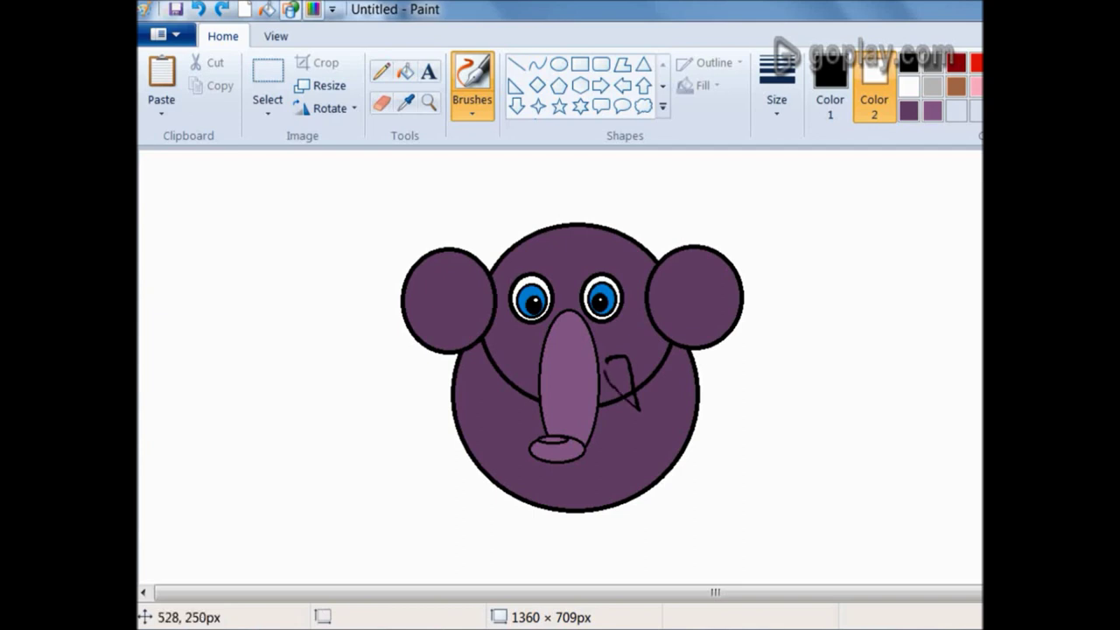
pyautogui.moveTo(608, 360); pyautogui.dragTo(607, 360)
pyautogui.moveTo(529, 360)
pyautogui.mouseDown()
pyautogui.moveTo(493, 402)
pyautogui.moveTo(514, 360)
pyautogui.mouseUp()
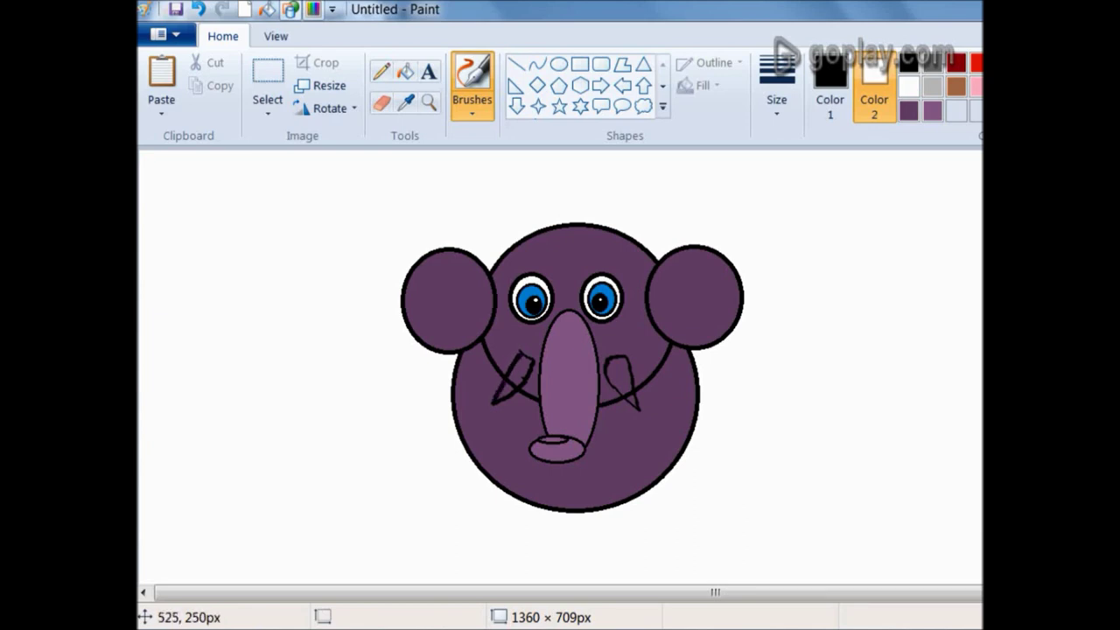
pyautogui.moveTo(547, 352)
pyautogui.mouseDown()
pyautogui.moveTo(583, 354)
pyautogui.moveTo(574, 372)
pyautogui.moveTo(588, 374)
pyautogui.moveTo(568, 388)
pyautogui.moveTo(586, 392)
pyautogui.mouseUp()
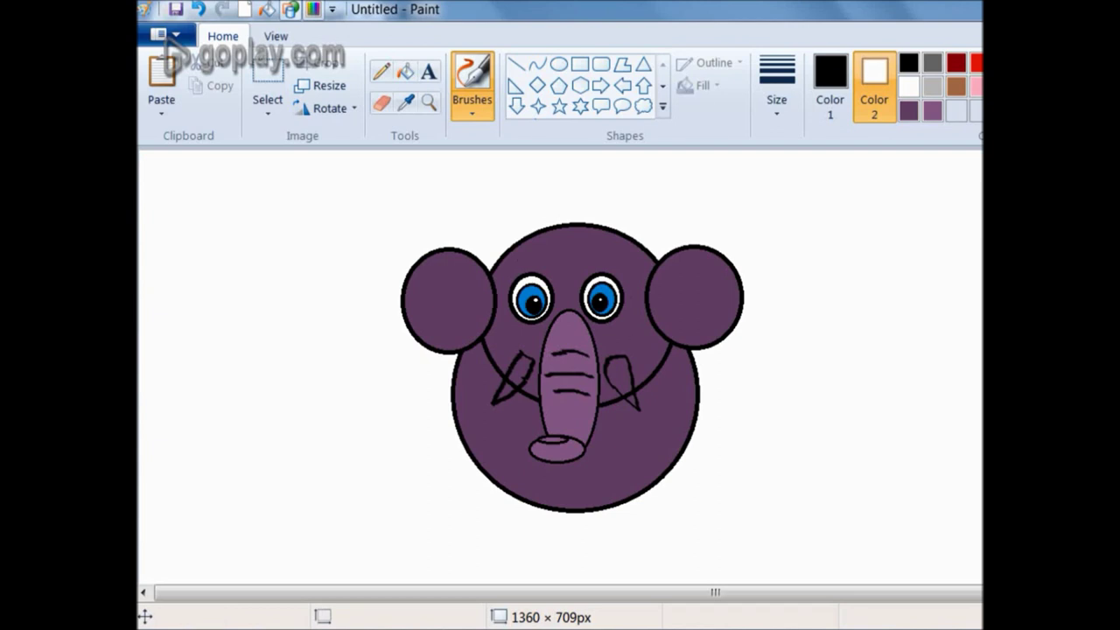
# Fill both tusks with white and touch up their insides using the second brush style in white
pyautogui.click(404, 72)
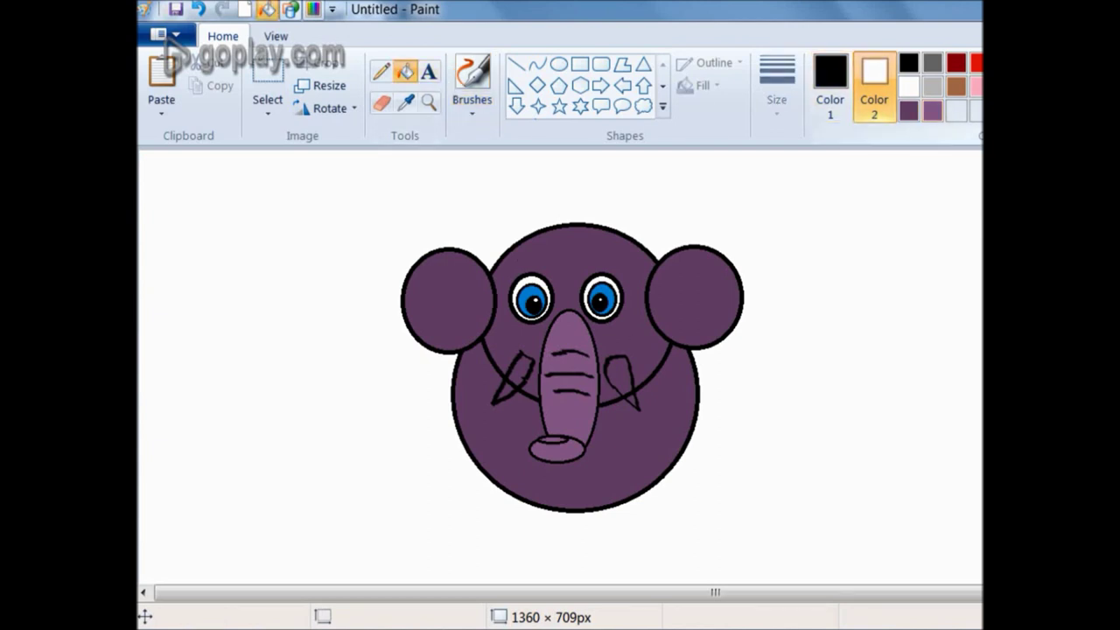
pyautogui.click(830, 88)
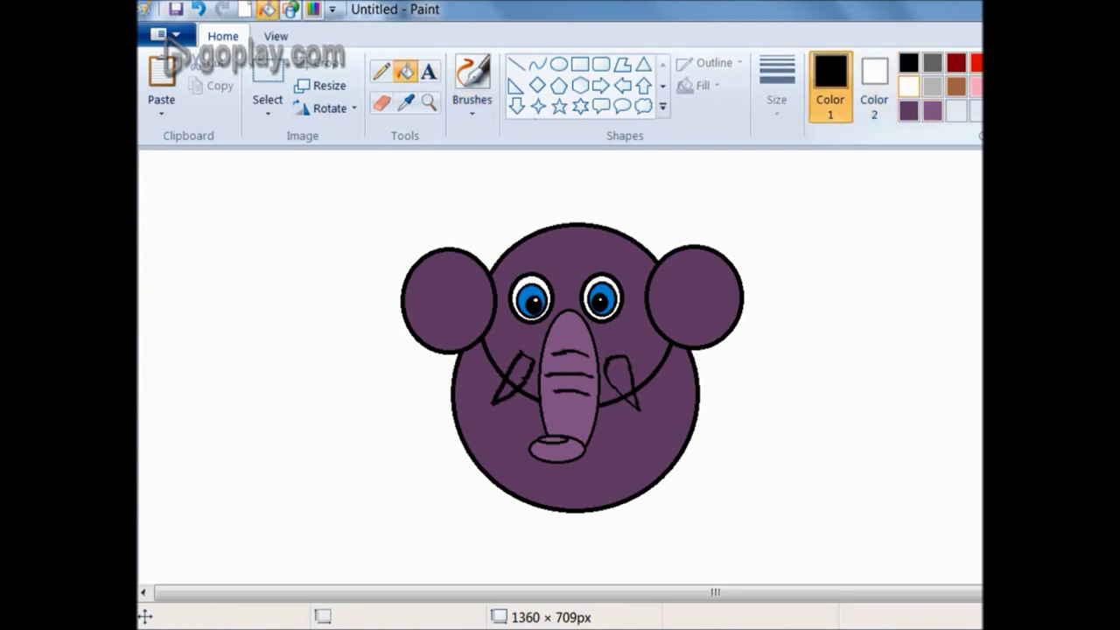
pyautogui.click(908, 85)
pyautogui.click(522, 362)
pyautogui.click(509, 385)
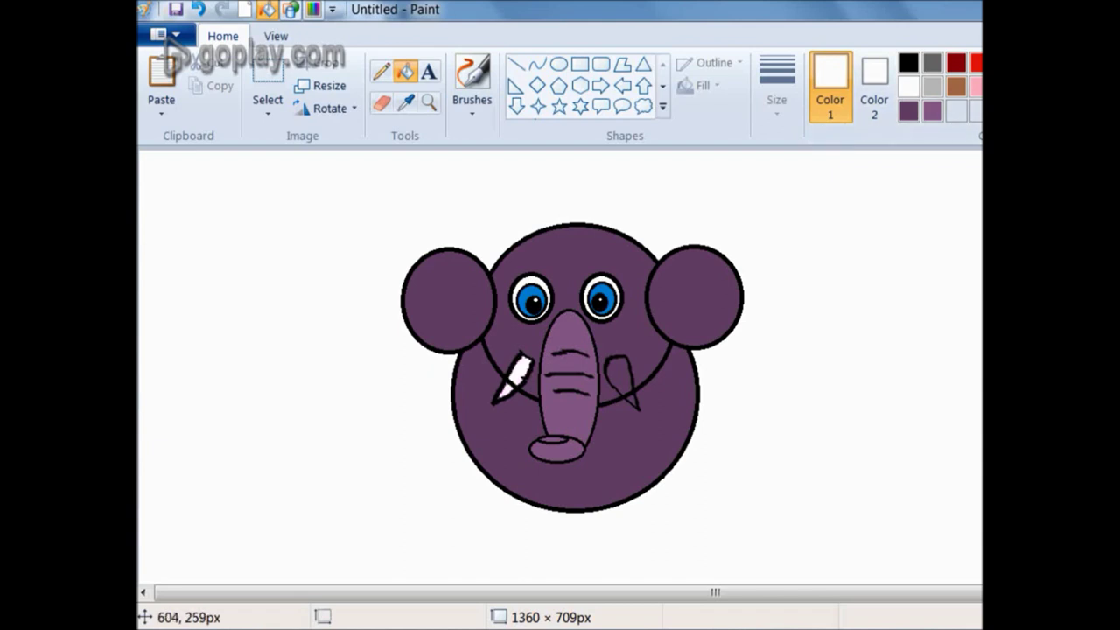
pyautogui.click(615, 371)
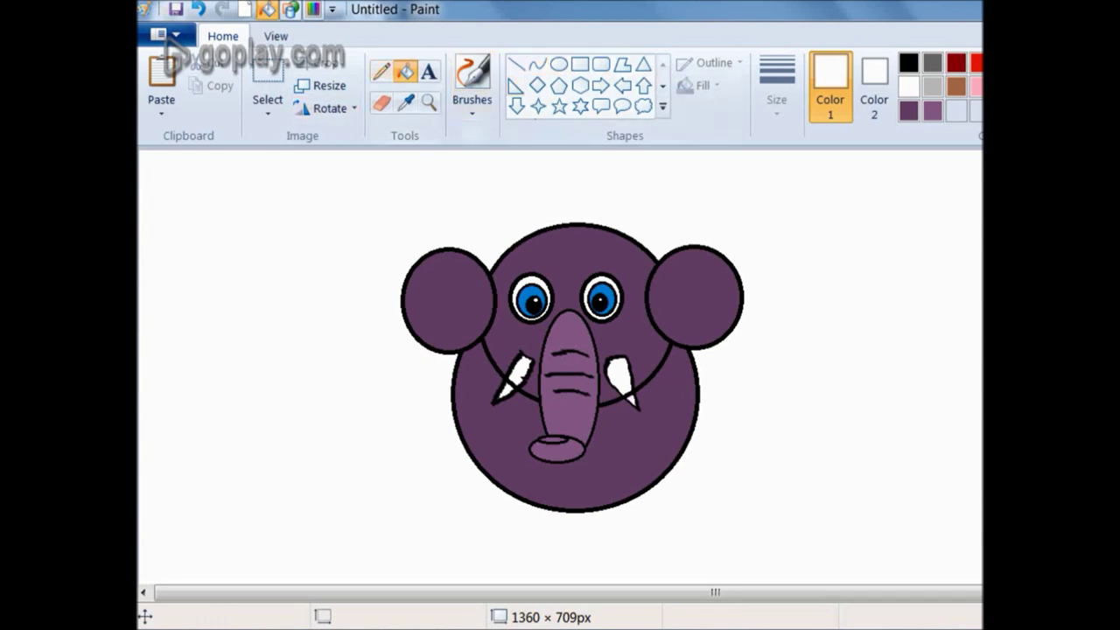
pyautogui.click(473, 103)
pyautogui.click(558, 143)
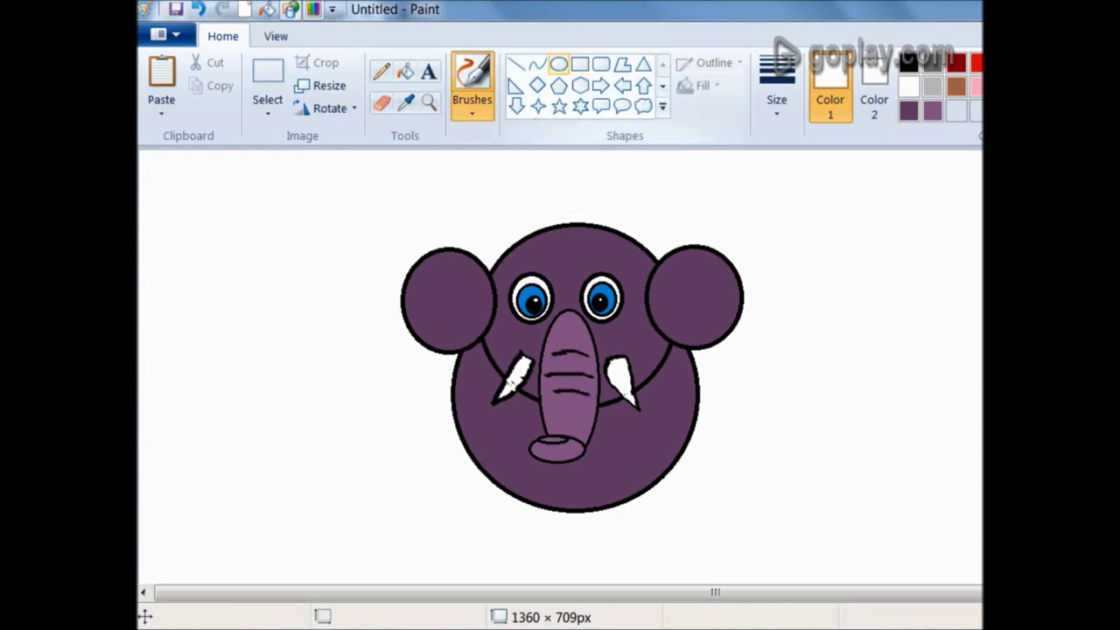
# Draw a foot at the body's lower left as a dark purple filled ellipse with a black outline, about 96 × 86 px
pyautogui.click(558, 64)
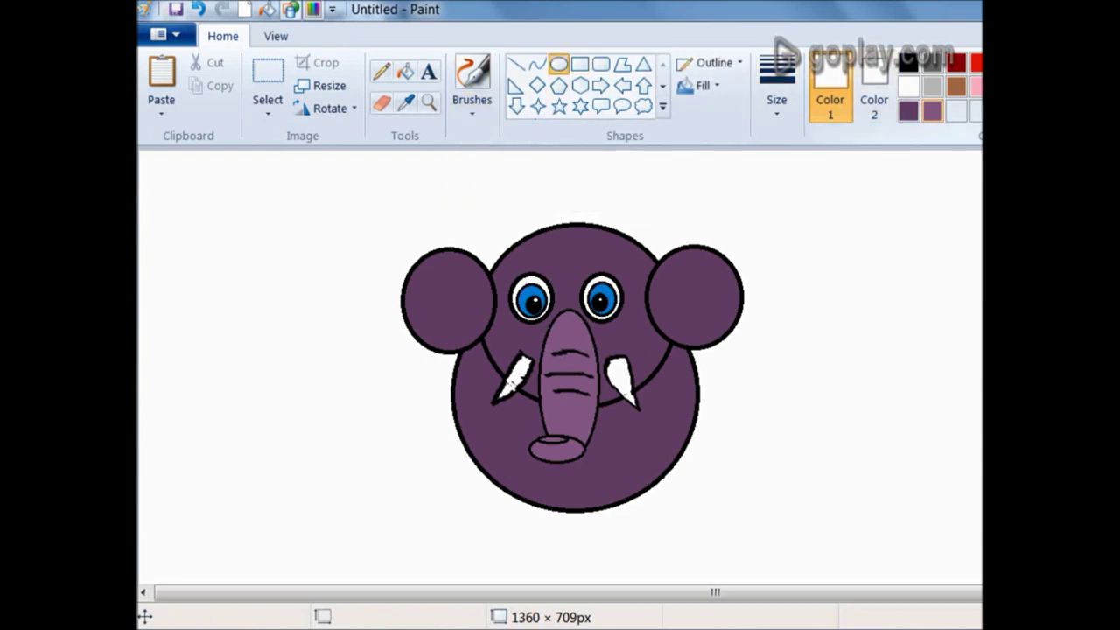
pyautogui.click(909, 110)
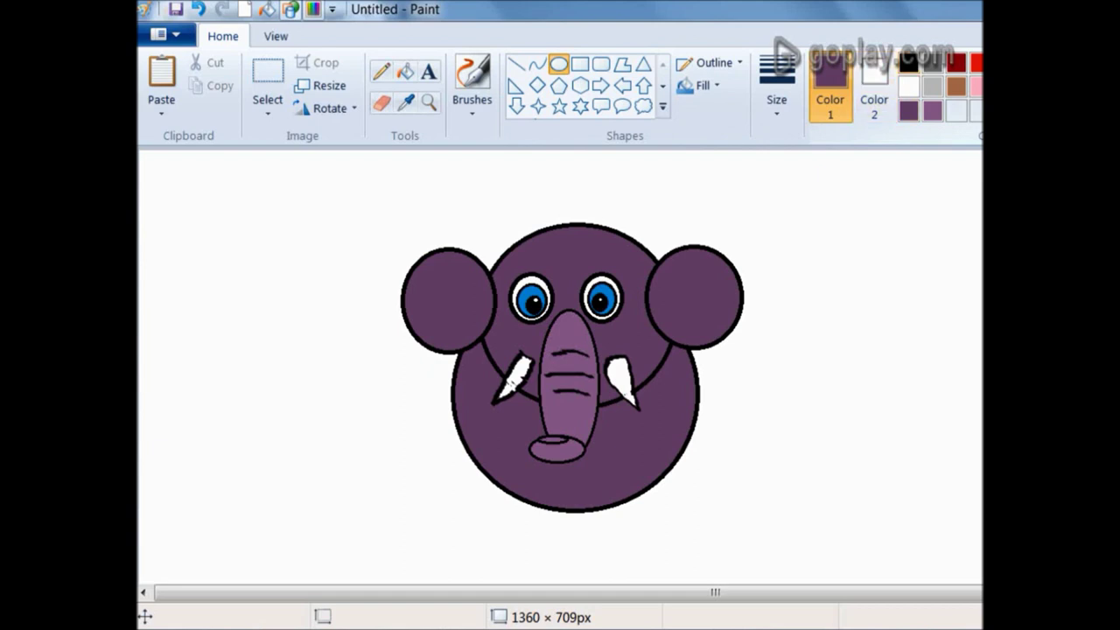
pyautogui.click(909, 63)
pyautogui.click(874, 98)
pyautogui.click(909, 111)
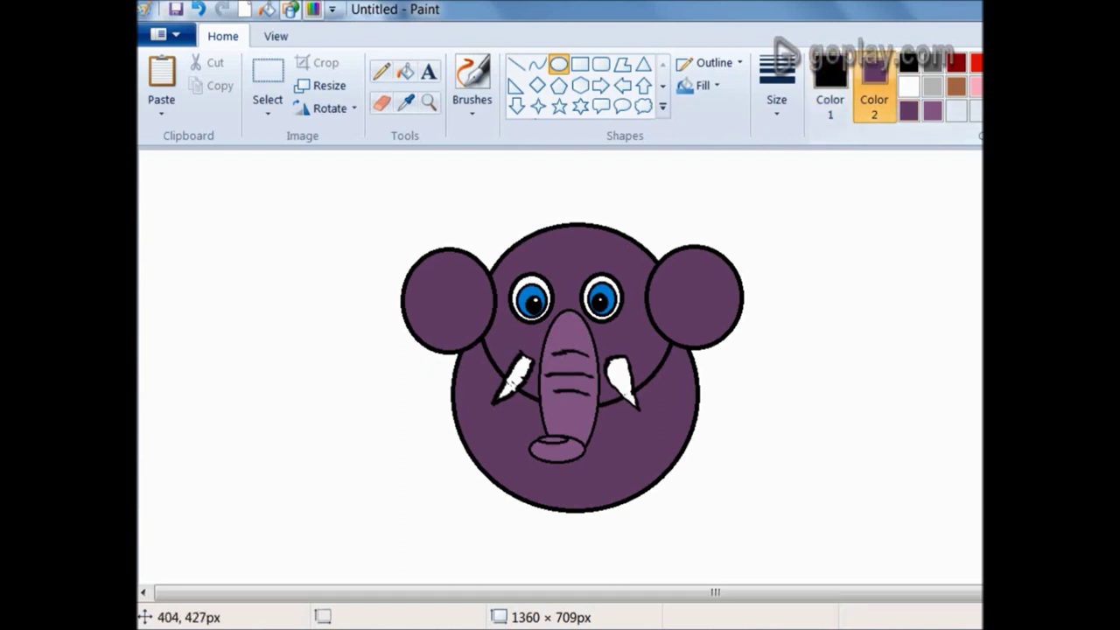
pyautogui.moveTo(477, 470); pyautogui.dragTo(560, 544)
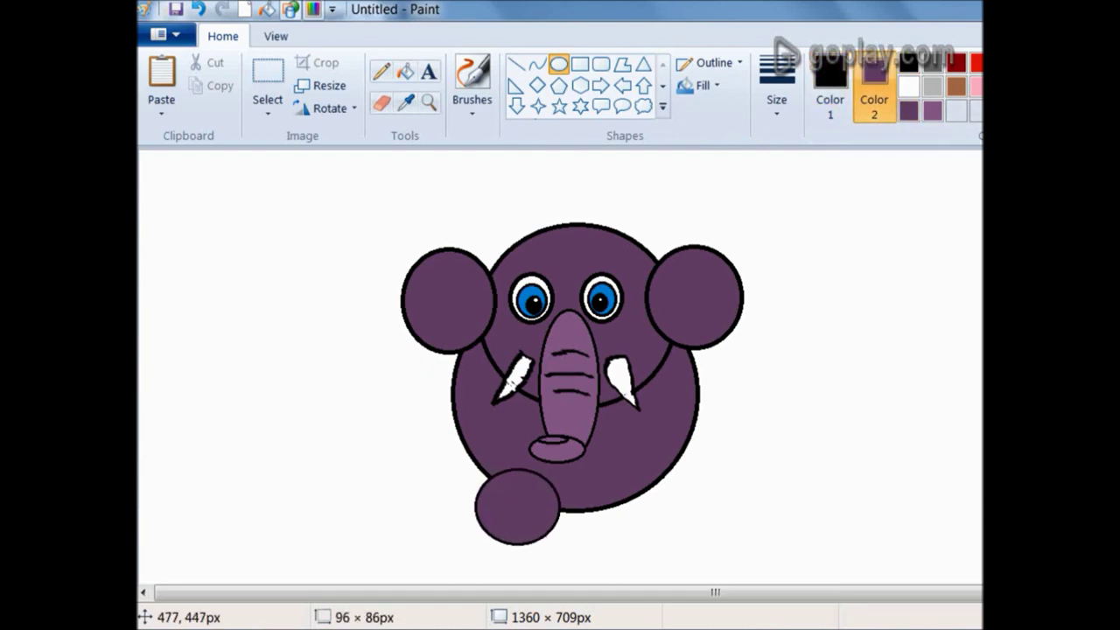
pyautogui.moveTo(508, 497); pyautogui.dragTo(496, 485)
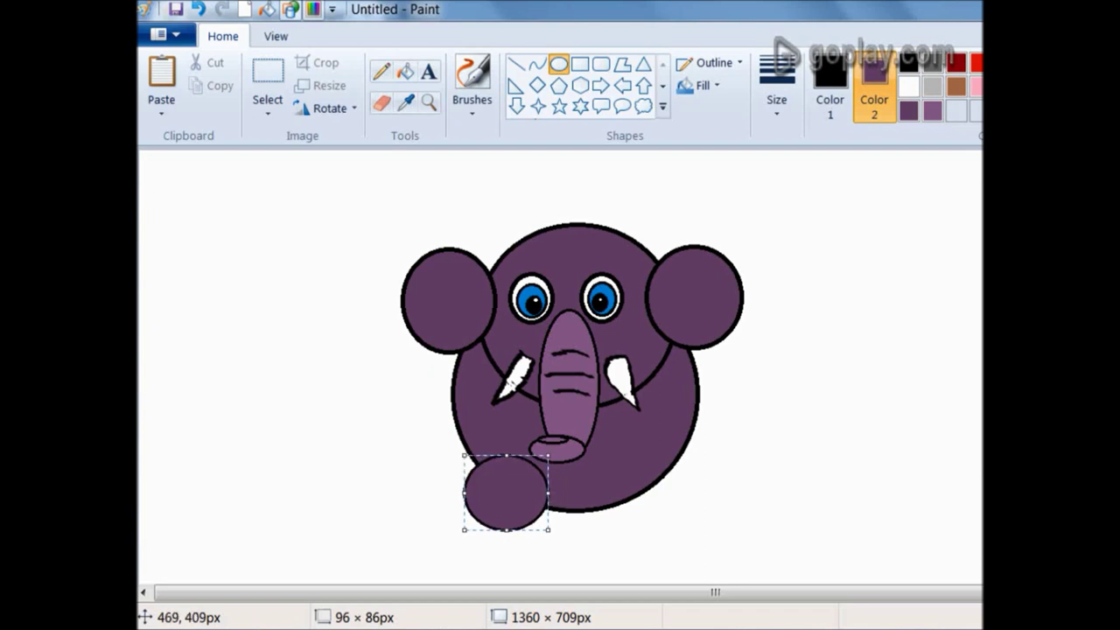
pyautogui.click(647, 528)
# Add a matching dark purple ellipse as the second foot at the body's lower right, aligned with the first foot
pyautogui.moveTo(594, 461); pyautogui.dragTo(670, 529)
pyautogui.moveTo(628, 492); pyautogui.dragTo(614, 493)
pyautogui.click(677, 523)
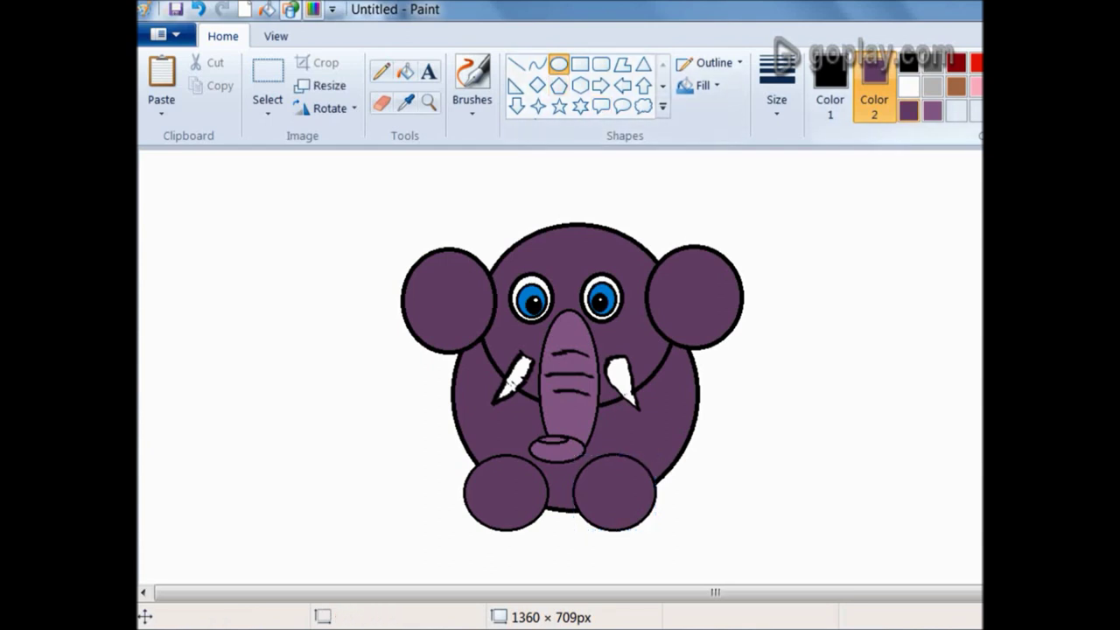
# Draw three small white filled ellipses with black outlines as toenails along the lower edge of each foot, the first about 31 × 16 px
pyautogui.click(908, 86)
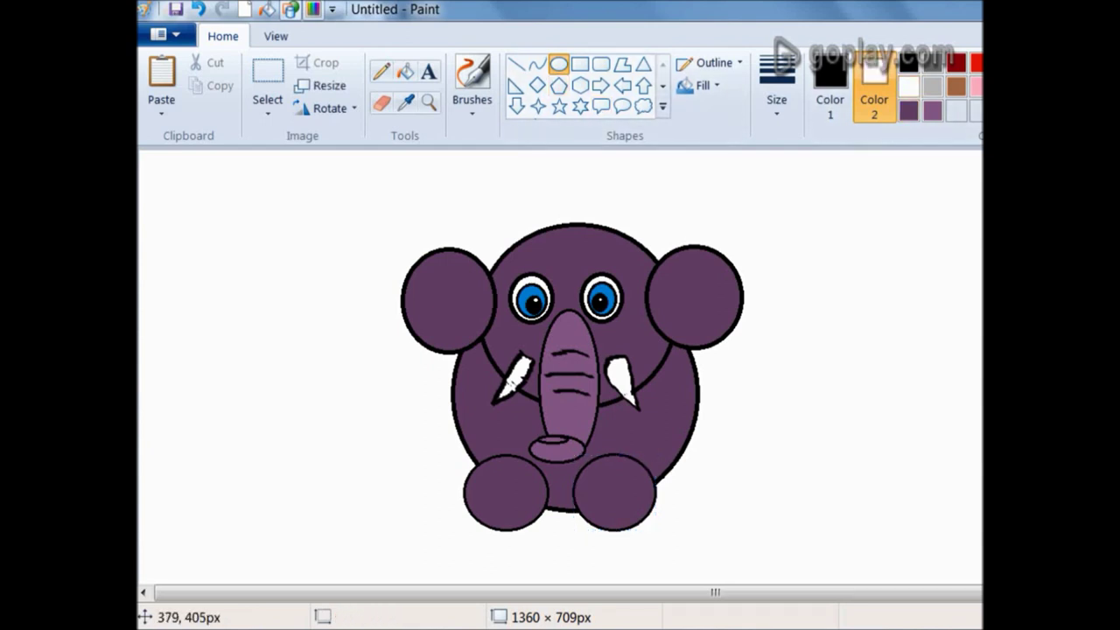
pyautogui.moveTo(476, 513)
pyautogui.mouseDown()
pyautogui.moveTo(508, 528)
pyautogui.moveTo(479, 509)
pyautogui.mouseUp()
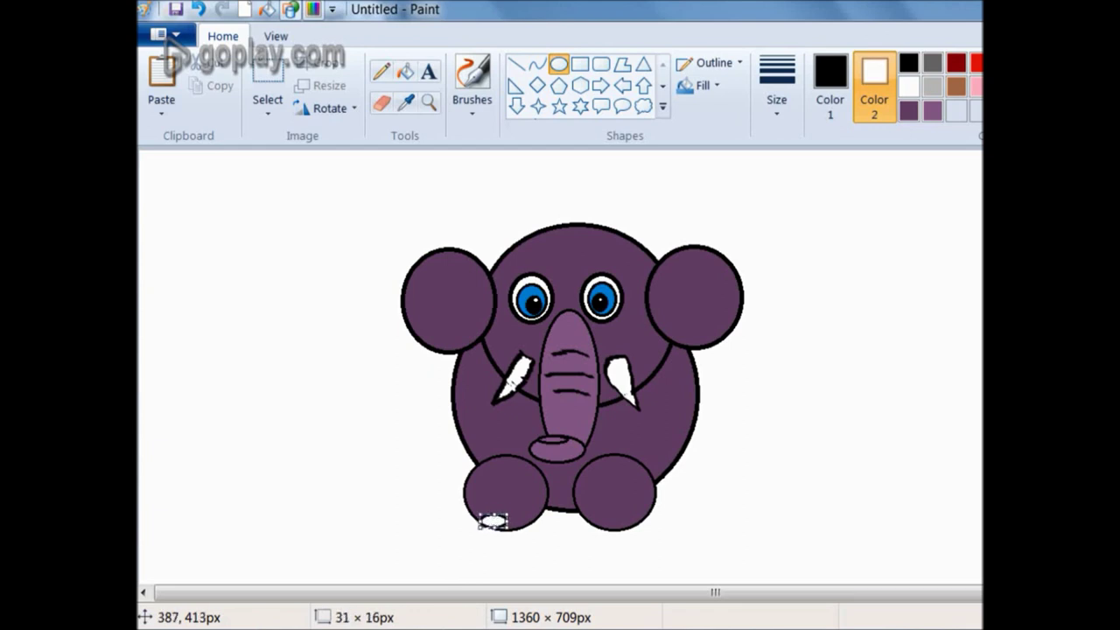
pyautogui.click(533, 534)
pyautogui.moveTo(498, 514); pyautogui.dragTo(517, 528)
pyautogui.click(532, 540)
pyautogui.moveTo(512, 510)
pyautogui.mouseDown()
pyautogui.moveTo(531, 526)
pyautogui.moveTo(604, 530)
pyautogui.moveTo(591, 517)
pyautogui.moveTo(609, 533)
pyautogui.moveTo(600, 511)
pyautogui.moveTo(608, 524)
pyautogui.moveTo(638, 528)
pyautogui.mouseUp()
pyautogui.click(594, 577)
pyautogui.click(639, 566)
pyautogui.click(674, 552)
pyautogui.click(785, 570)
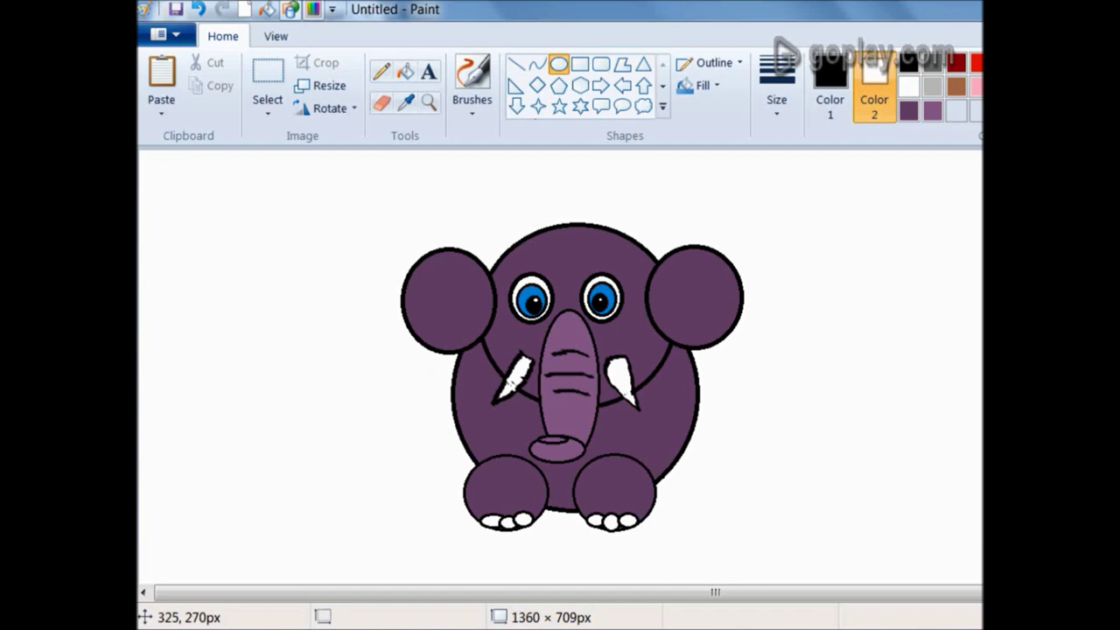
# Outline a curved tail with a pointed tuft from the body's right side in black, using the third brush style
pyautogui.click(471, 105)
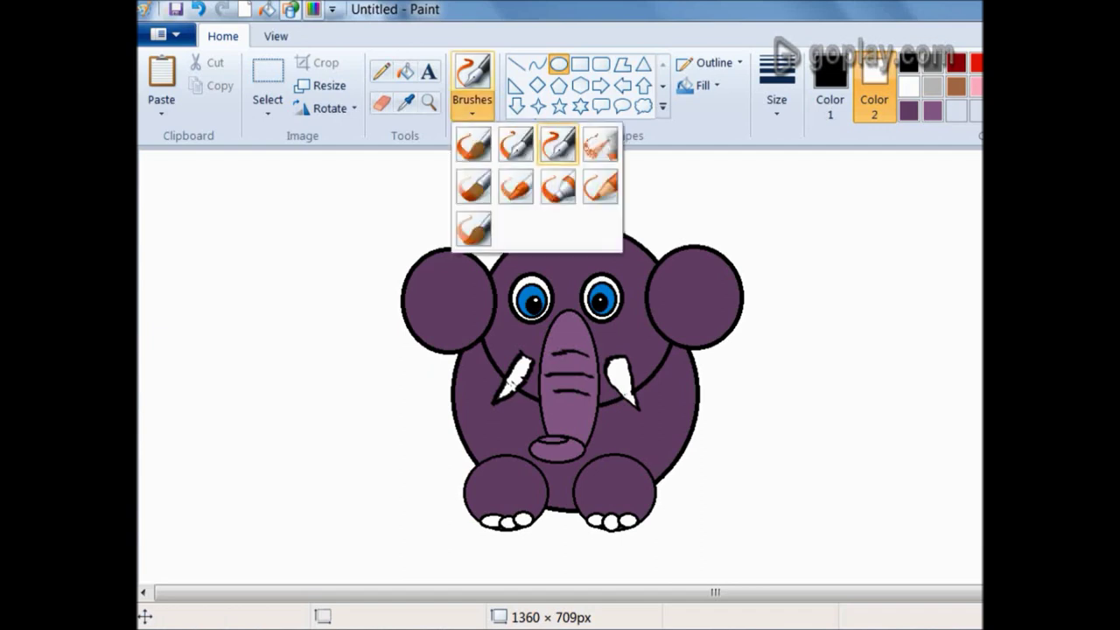
pyautogui.click(557, 145)
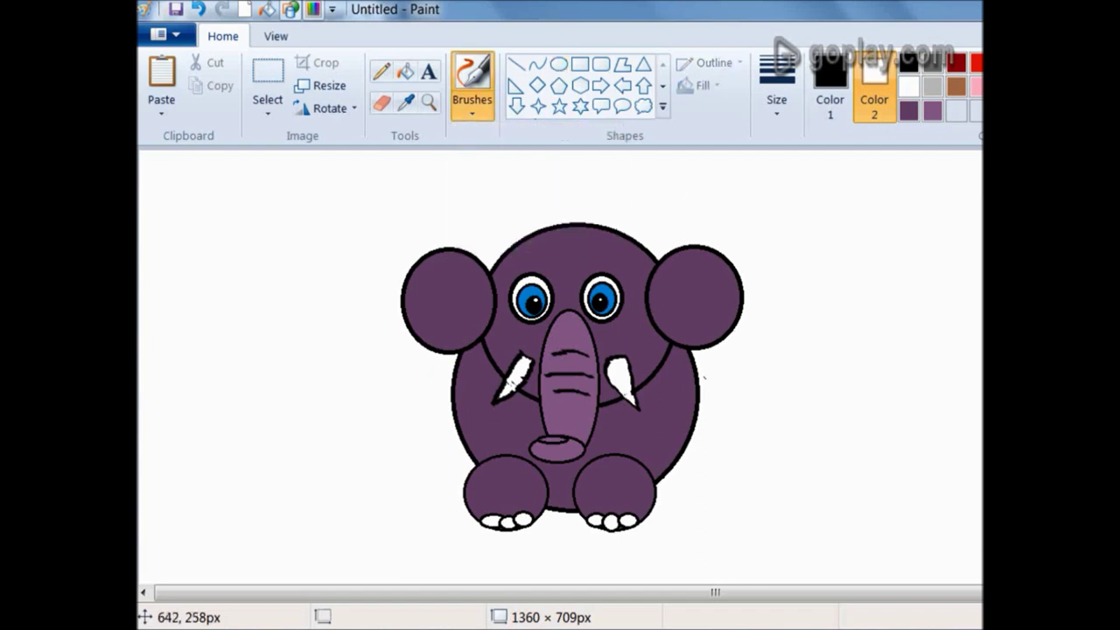
pyautogui.click(831, 87)
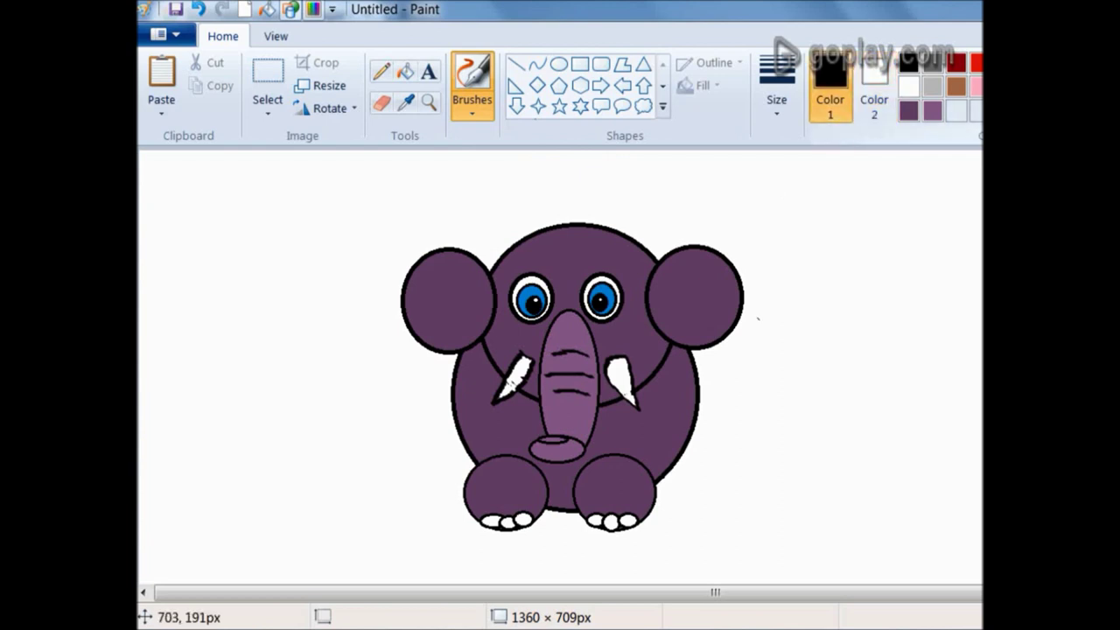
pyautogui.moveTo(701, 390)
pyautogui.mouseDown()
pyautogui.moveTo(803, 388)
pyautogui.moveTo(818, 359)
pyautogui.moveTo(805, 324)
pyautogui.moveTo(782, 310)
pyautogui.moveTo(777, 260)
pyautogui.moveTo(815, 294)
pyautogui.moveTo(804, 314)
pyautogui.mouseUp()
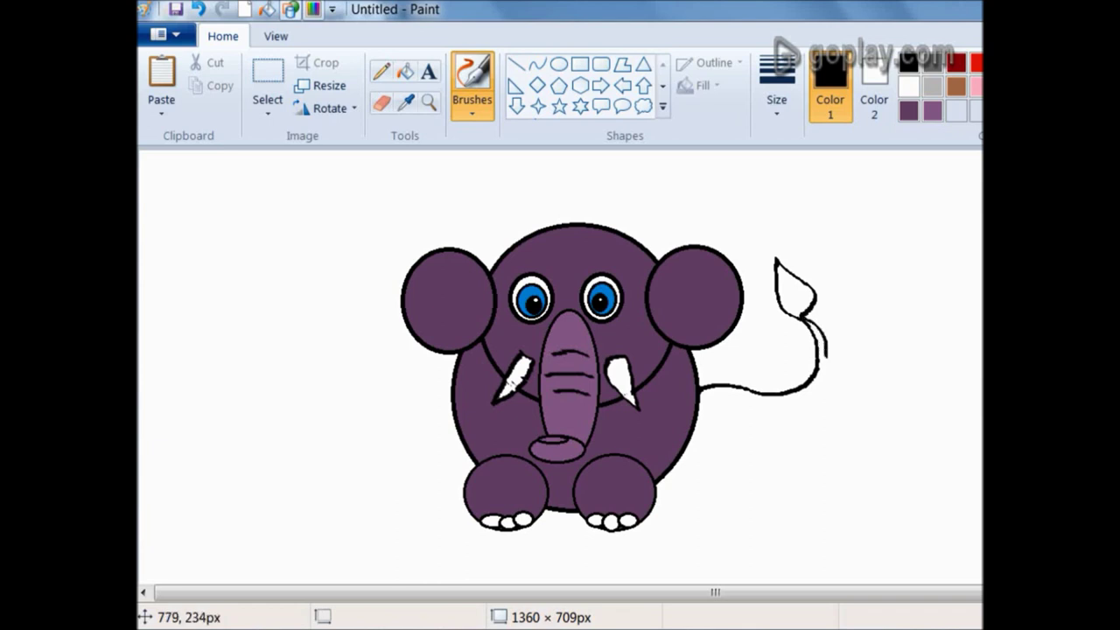
pyautogui.moveTo(826, 372)
pyautogui.mouseDown()
pyautogui.moveTo(787, 404)
pyautogui.moveTo(705, 393)
pyautogui.mouseUp()
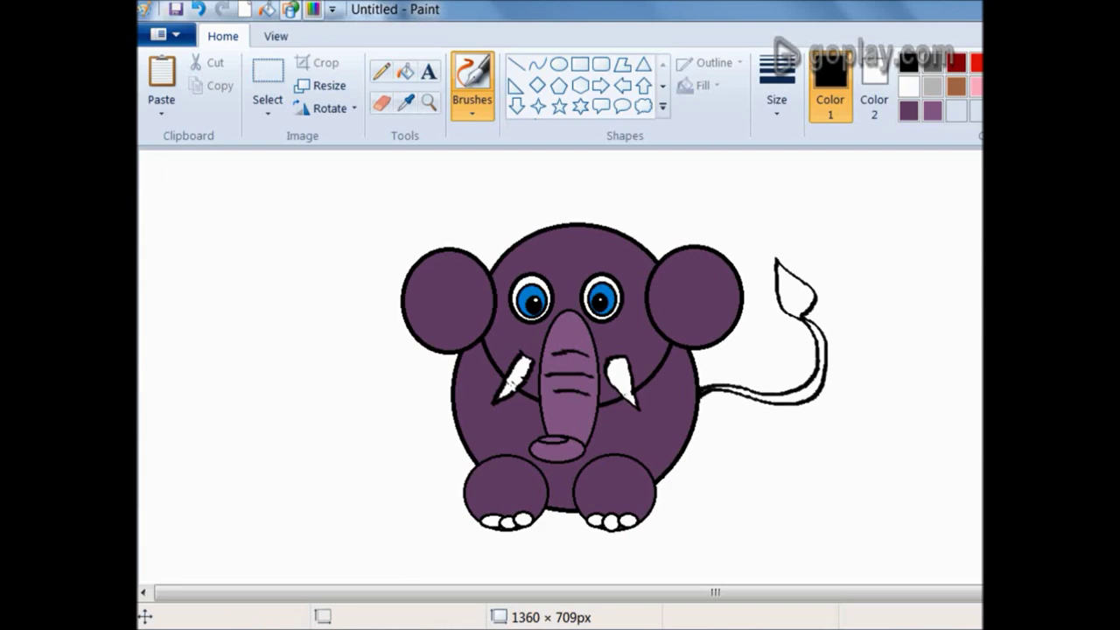
# Fill the outlined tail and its pointed tuft with black
pyautogui.click(405, 73)
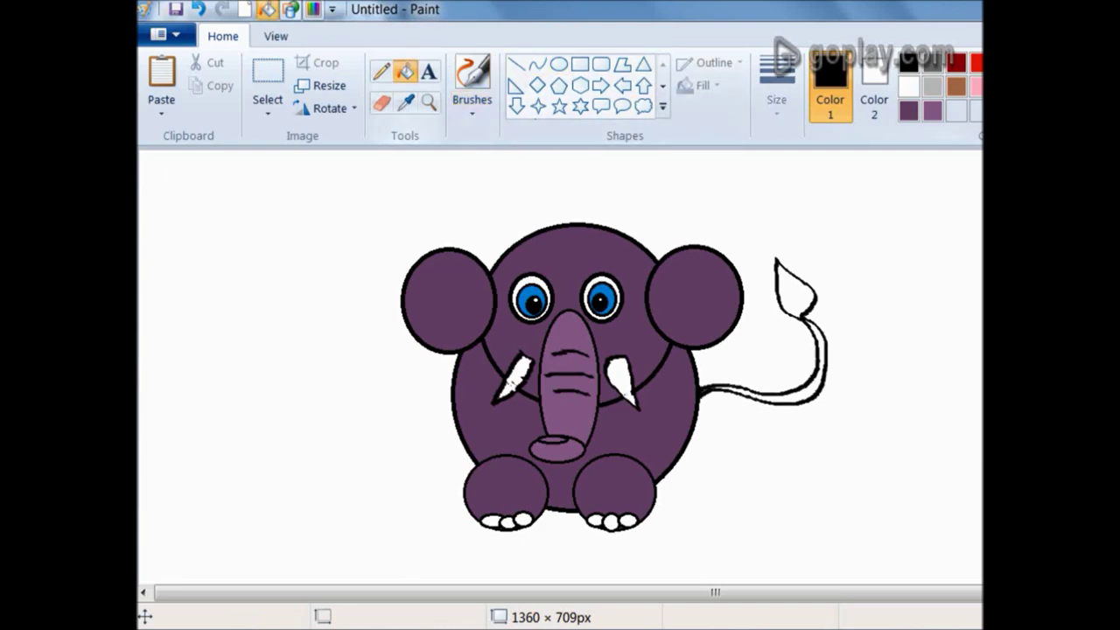
pyautogui.click(874, 87)
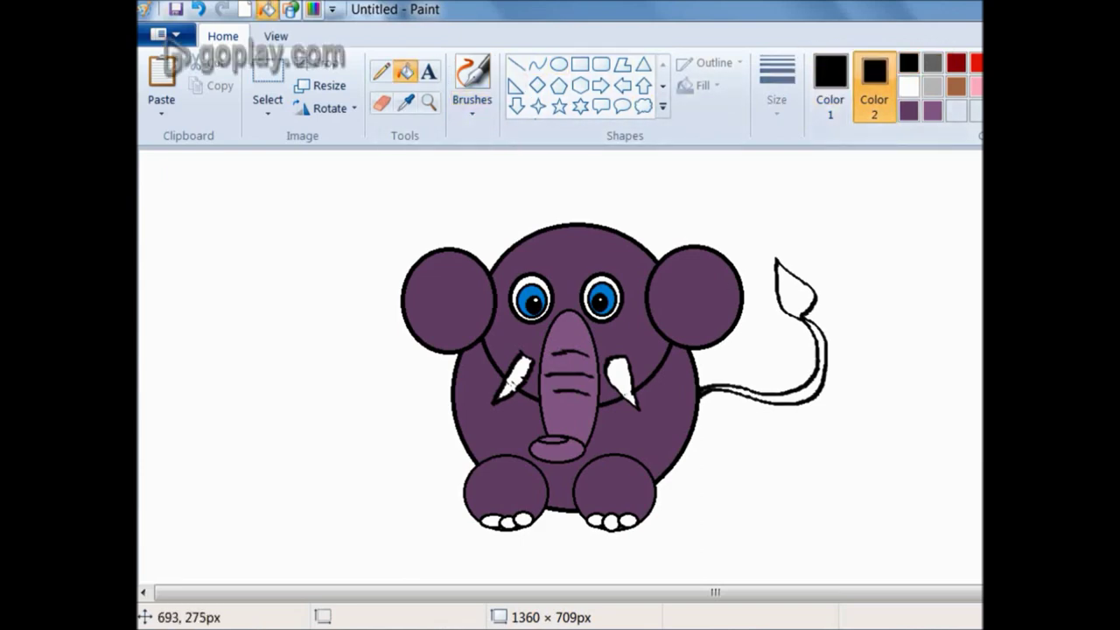
pyautogui.click(745, 393)
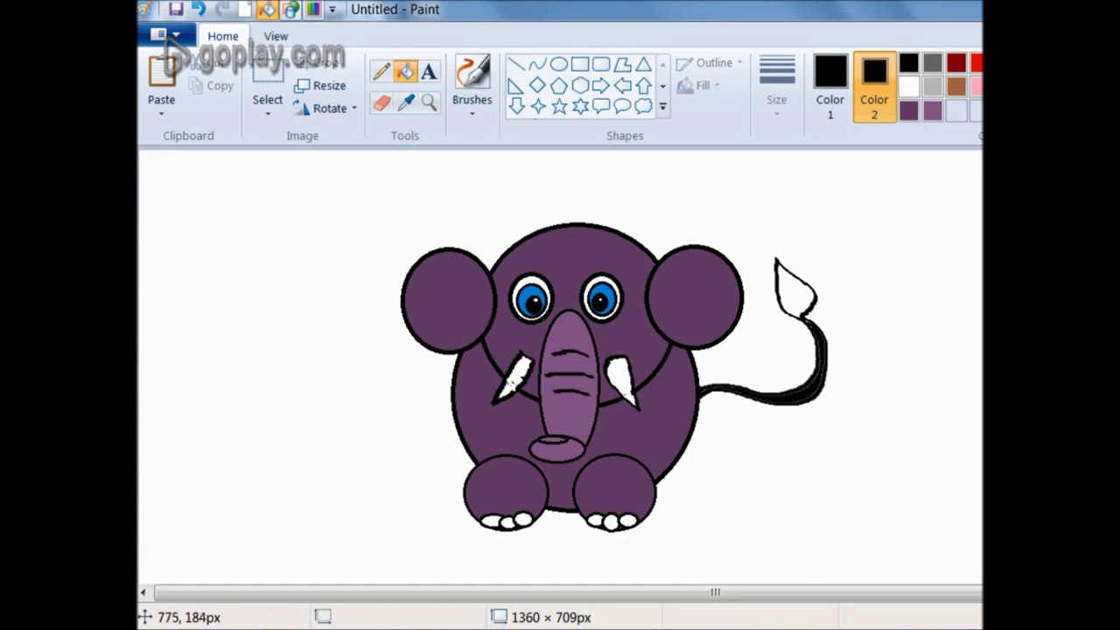
pyautogui.click(796, 296)
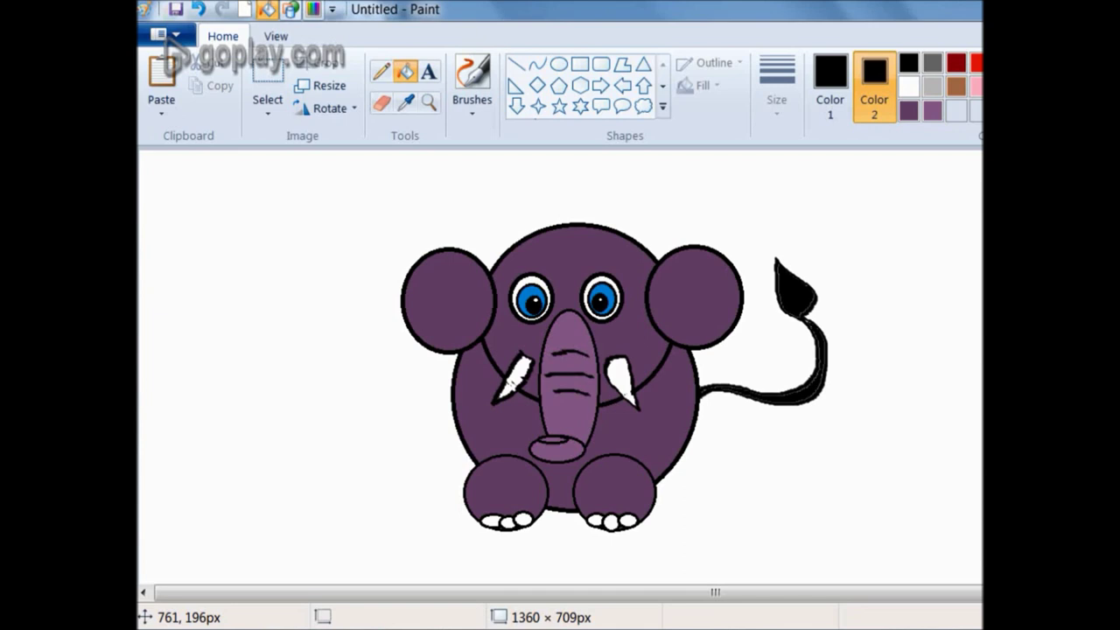
# Reselect the third brush style and undo the tail's black fills and outline strokes
pyautogui.click(472, 79)
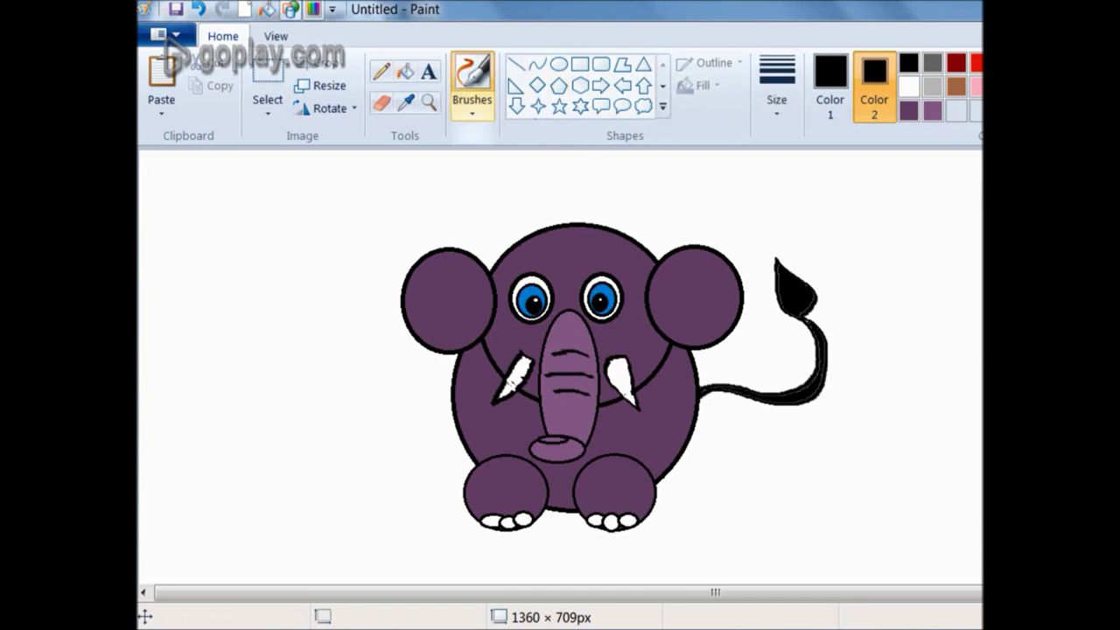
pyautogui.click(473, 110)
pyautogui.click(558, 146)
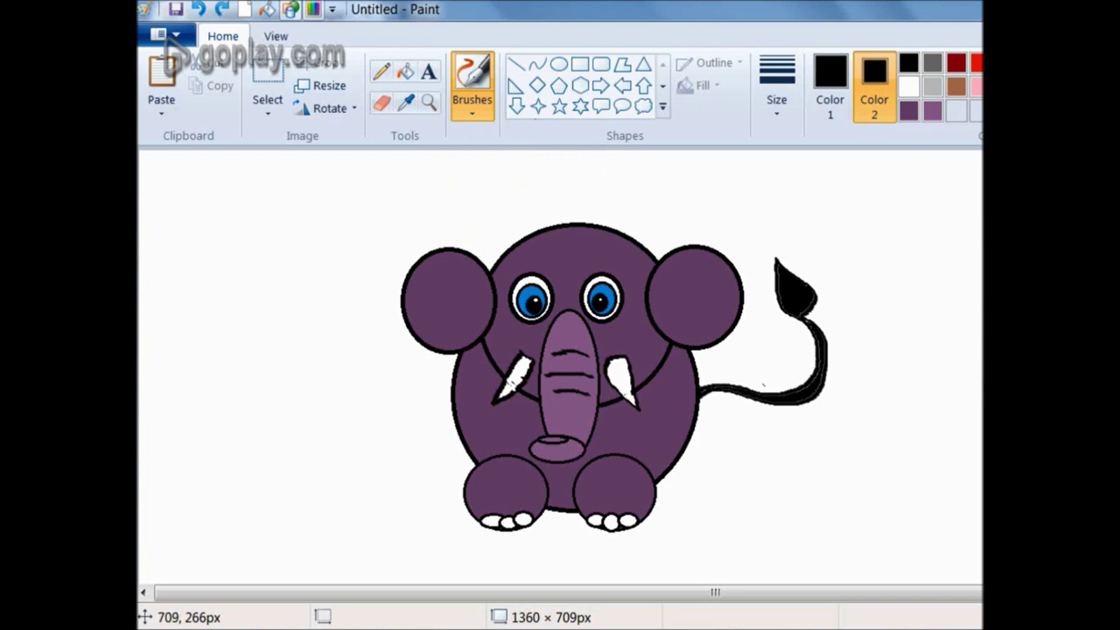
pyautogui.hotkey('ctrl', 'z')
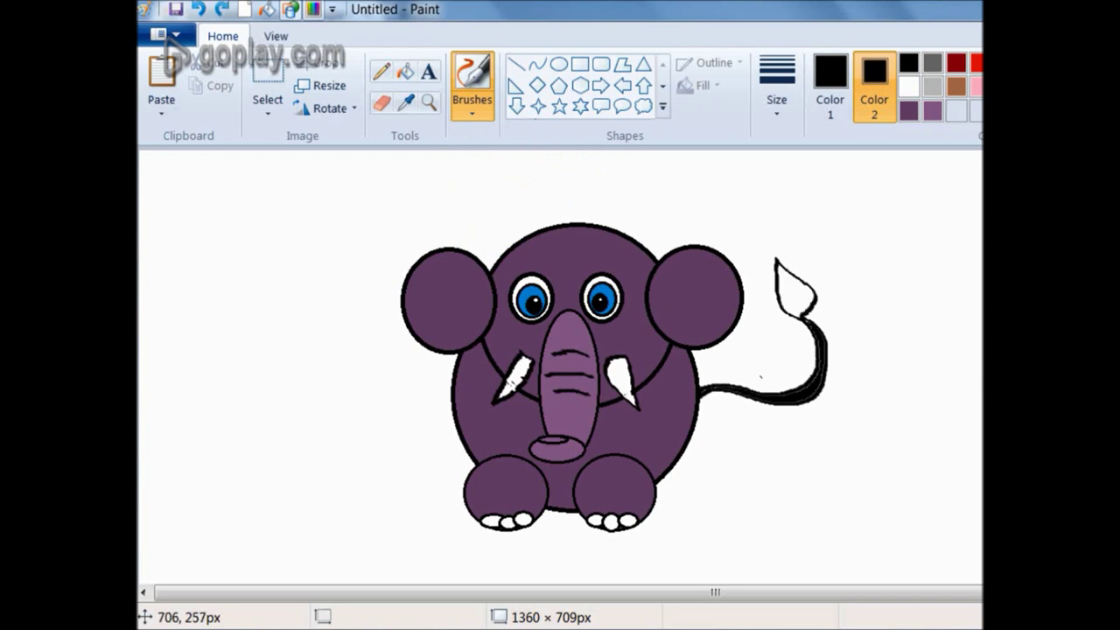
pyautogui.hotkey('ctrl', 'z')
pyautogui.hotkey('ctrl', 'z')
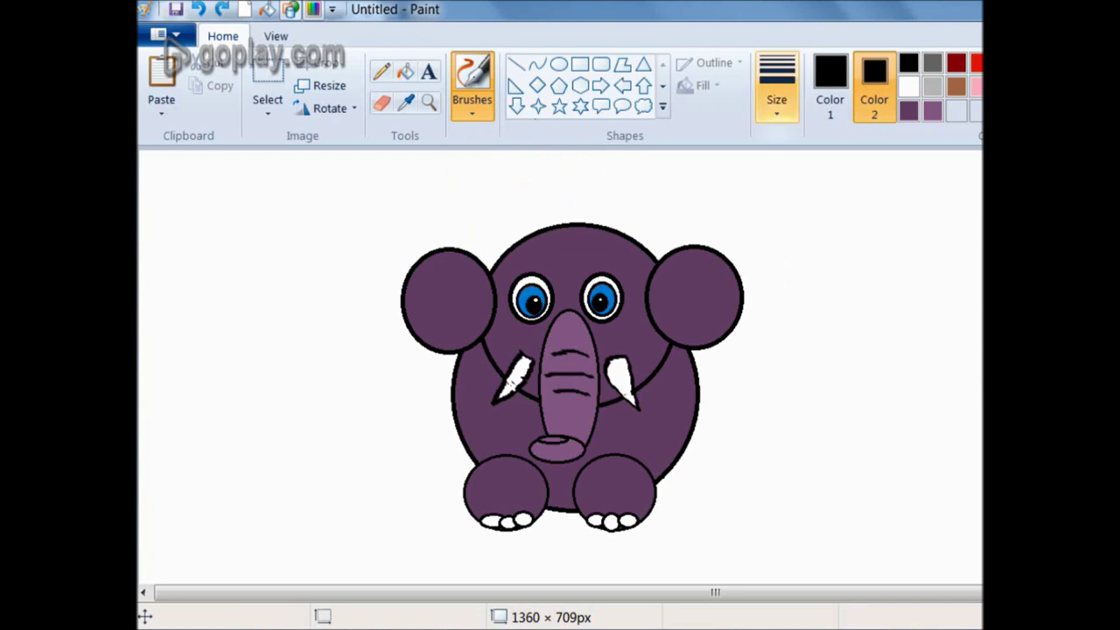
# Try to brush a black tail at the thickest size with the third brush style, and undo the attempts
pyautogui.click(776, 87)
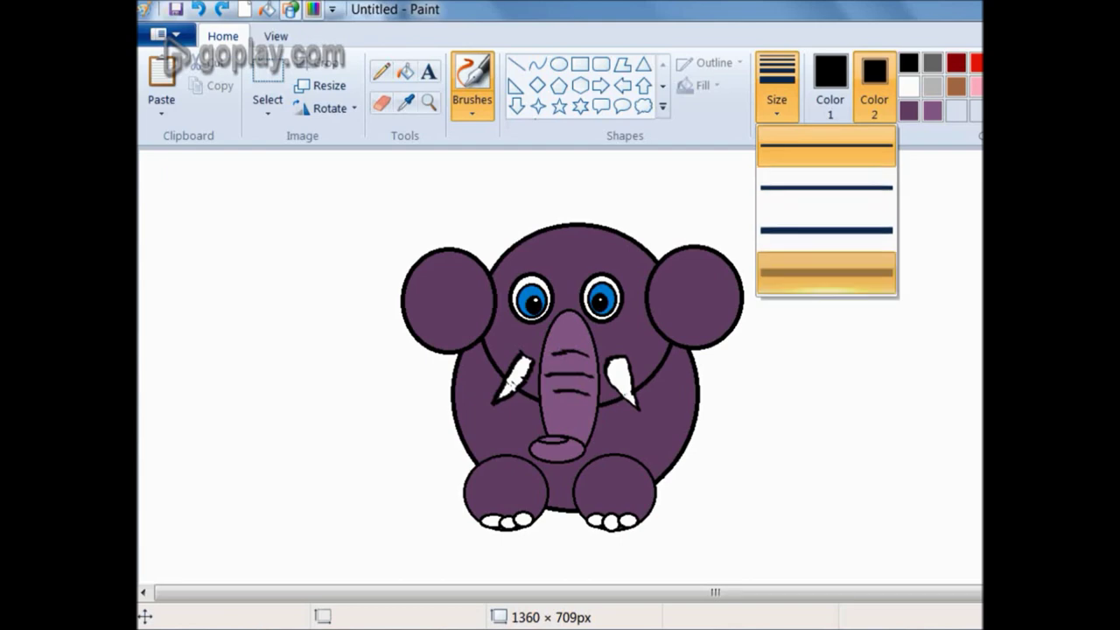
pyautogui.click(826, 272)
pyautogui.click(472, 87)
pyautogui.click(516, 144)
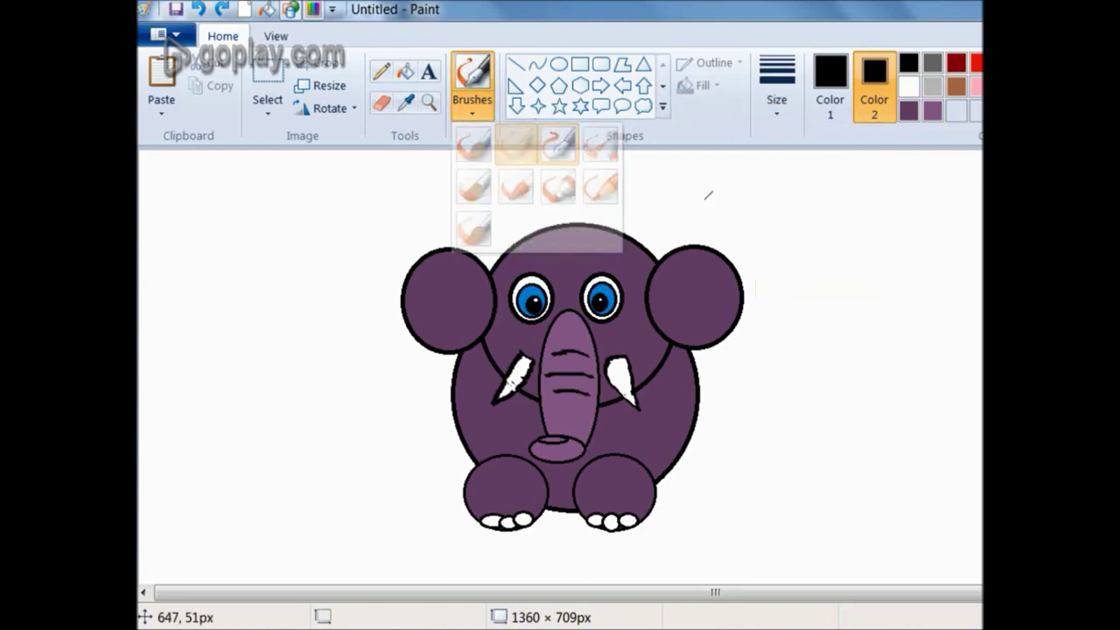
pyautogui.click(776, 87)
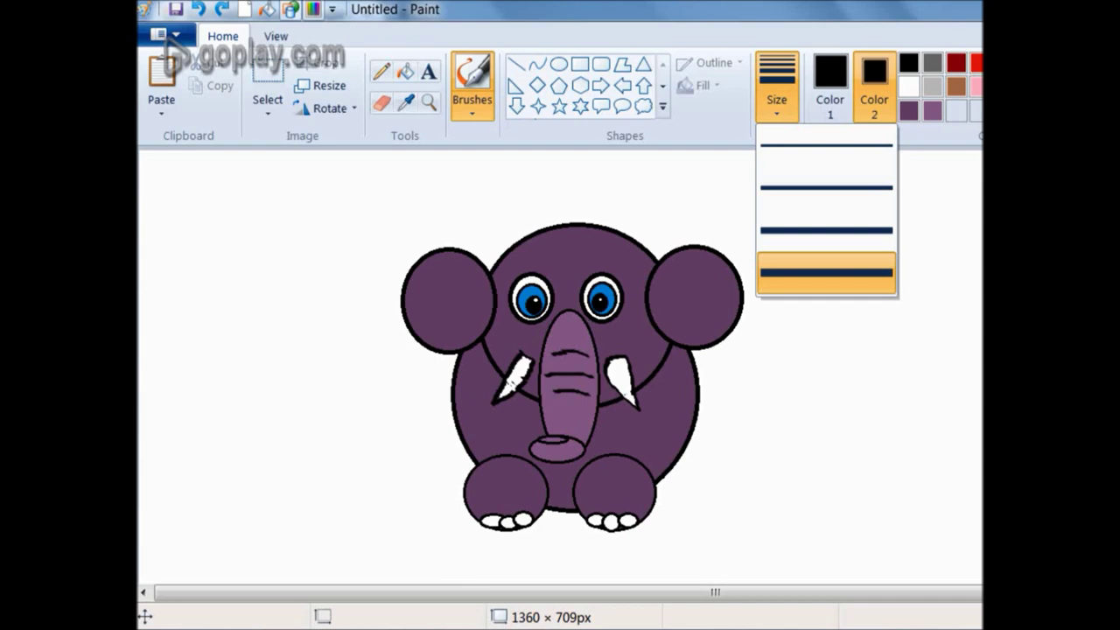
pyautogui.click(779, 278)
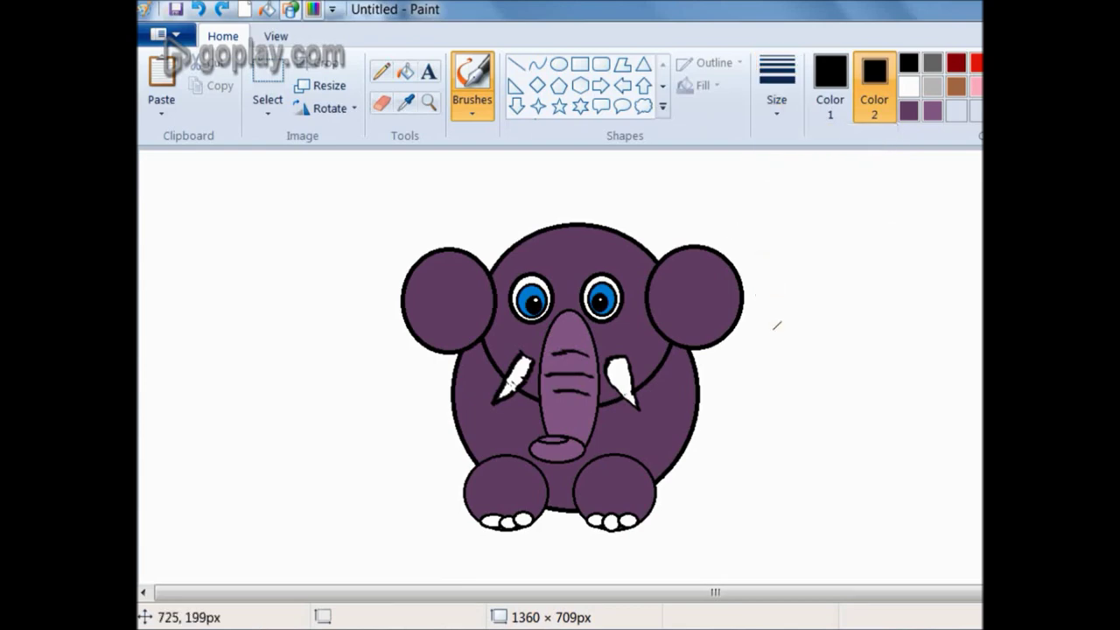
pyautogui.click(472, 88)
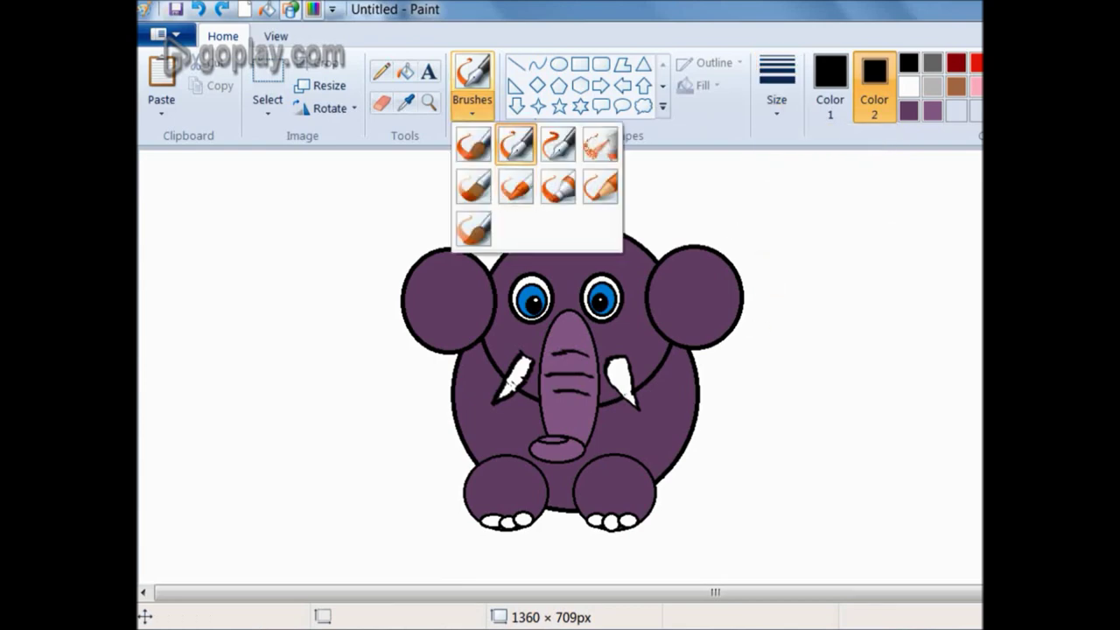
pyautogui.click(558, 145)
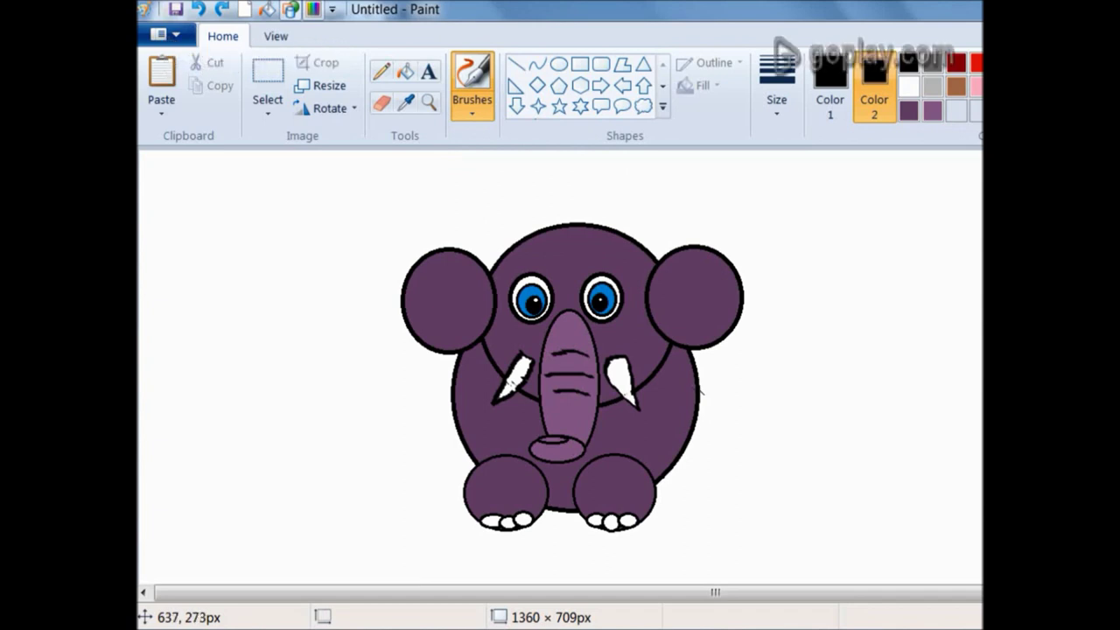
pyautogui.moveTo(703, 392)
pyautogui.mouseDown()
pyautogui.moveTo(741, 387)
pyautogui.moveTo(765, 355)
pyautogui.mouseUp()
pyautogui.hotkey('ctrl', 'z')
pyautogui.moveTo(704, 395)
pyautogui.mouseDown()
pyautogui.moveTo(744, 388)
pyautogui.moveTo(772, 349)
pyautogui.moveTo(781, 302)
pyautogui.mouseUp()
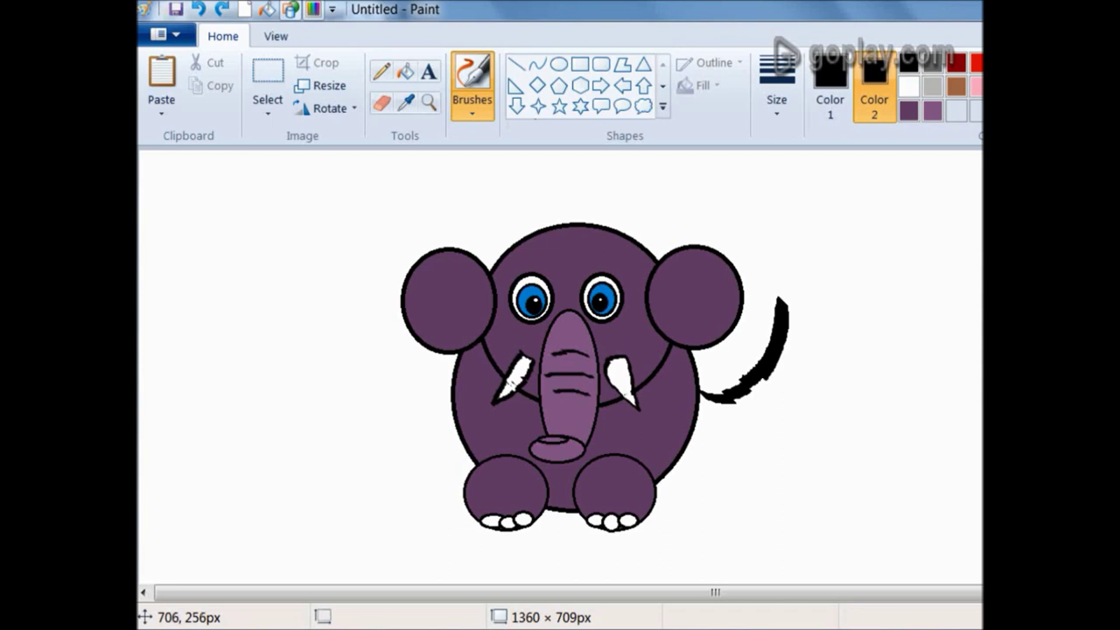
pyautogui.hotkey('ctrl', 'z')
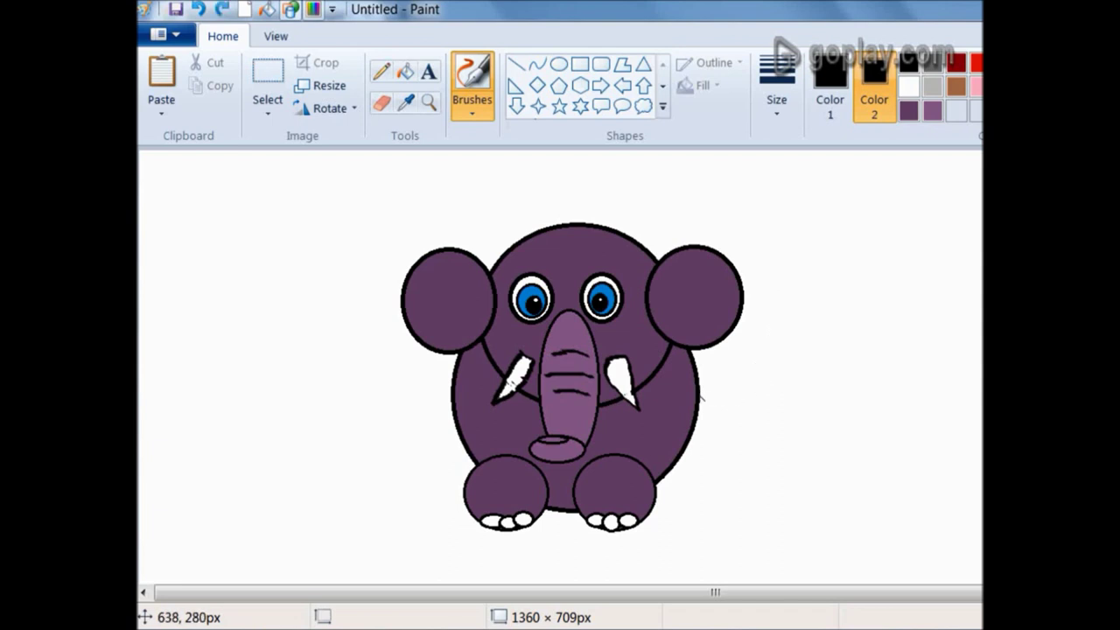
# Brush a black tail curving up from the body's right side at the second thinnest size and paint its pointed tuft solid black
pyautogui.click(776, 90)
pyautogui.click(807, 187)
pyautogui.moveTo(700, 408)
pyautogui.mouseDown()
pyautogui.moveTo(745, 410)
pyautogui.moveTo(772, 390)
pyautogui.moveTo(796, 339)
pyautogui.moveTo(788, 281)
pyautogui.mouseUp()
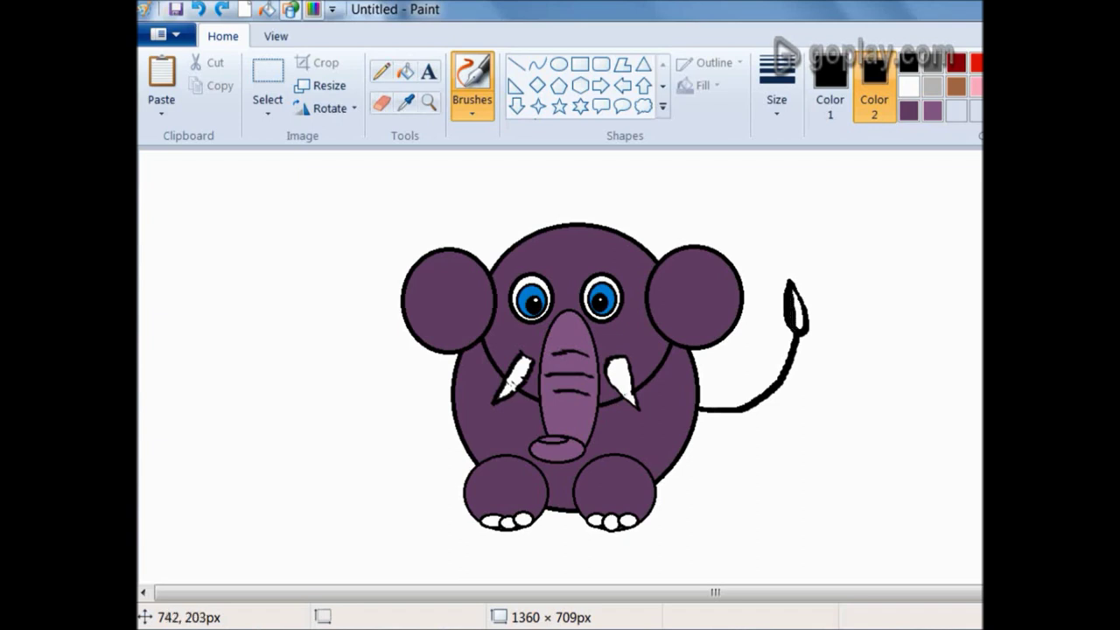
pyautogui.moveTo(793, 296); pyautogui.dragTo(798, 328)
pyautogui.moveTo(795, 326); pyautogui.dragTo(795, 325)
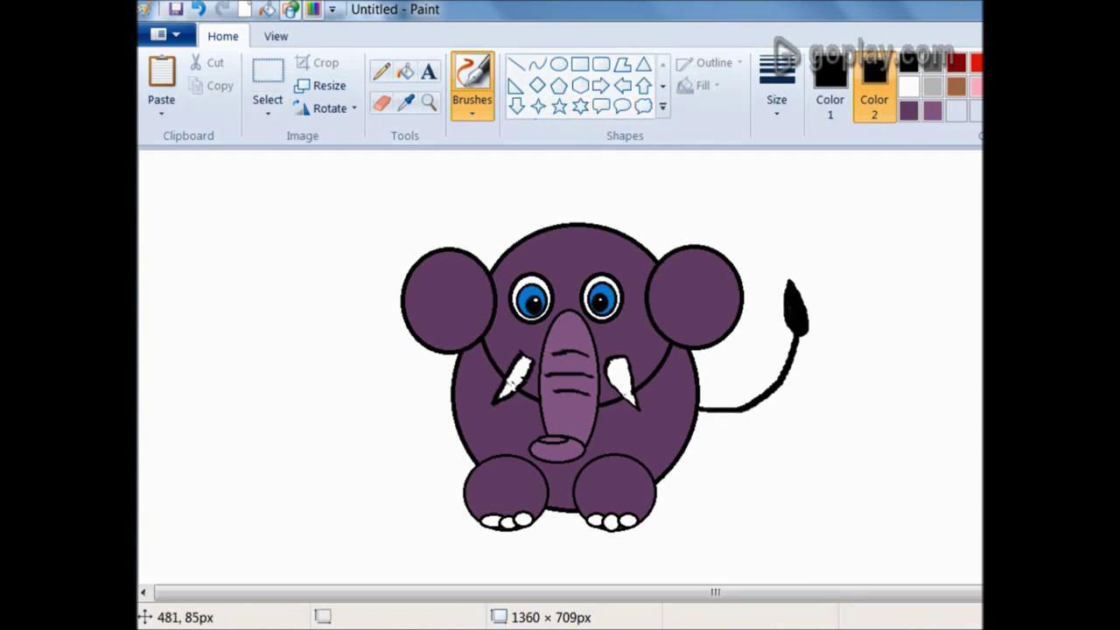
# Brush three black-outlined hair tufts on top of the head and fill them with the body's dark purple
pyautogui.moveTo(540, 207)
pyautogui.mouseDown()
pyautogui.moveTo(578, 222)
pyautogui.moveTo(600, 201)
pyautogui.moveTo(632, 201)
pyautogui.moveTo(638, 211)
pyautogui.moveTo(563, 186)
pyautogui.moveTo(562, 172)
pyautogui.moveTo(581, 208)
pyautogui.mouseUp()
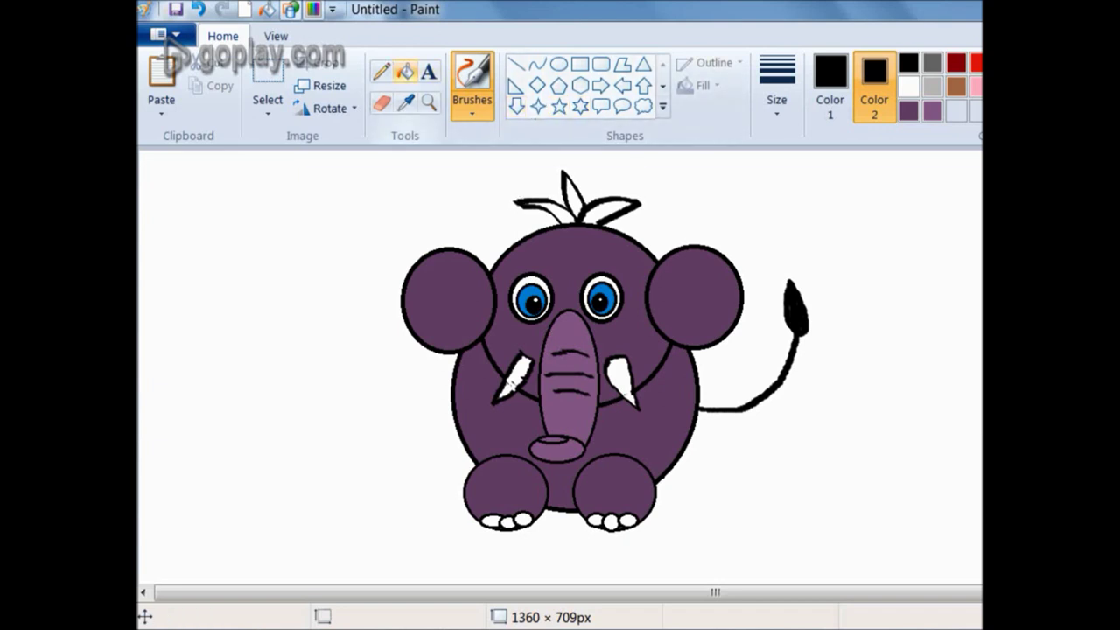
pyautogui.click(405, 72)
pyautogui.click(909, 111)
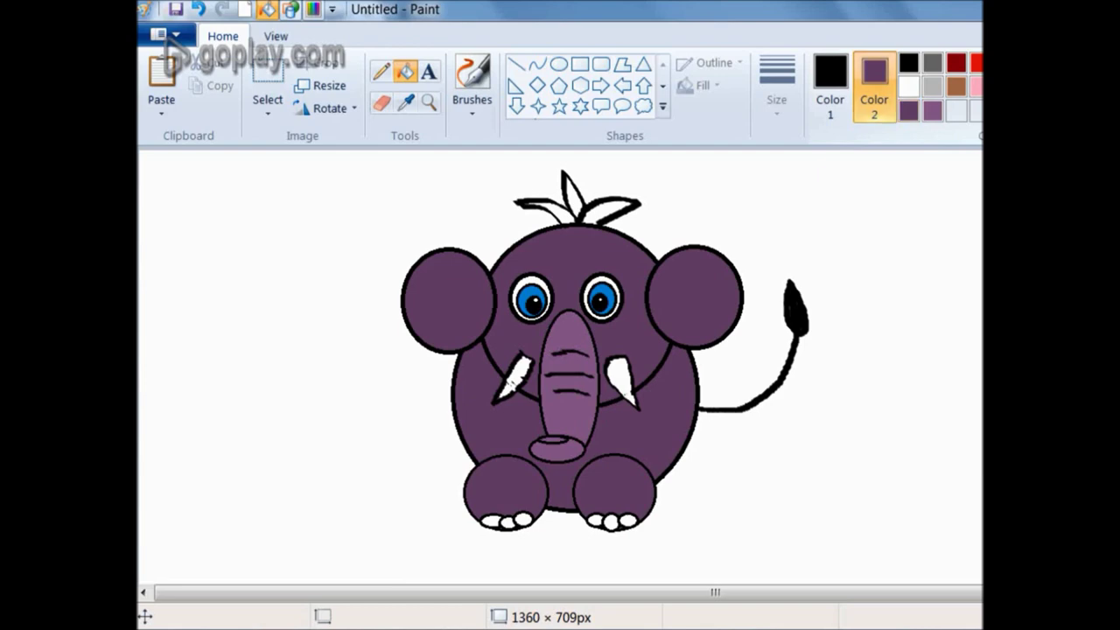
pyautogui.click(830, 87)
pyautogui.click(908, 110)
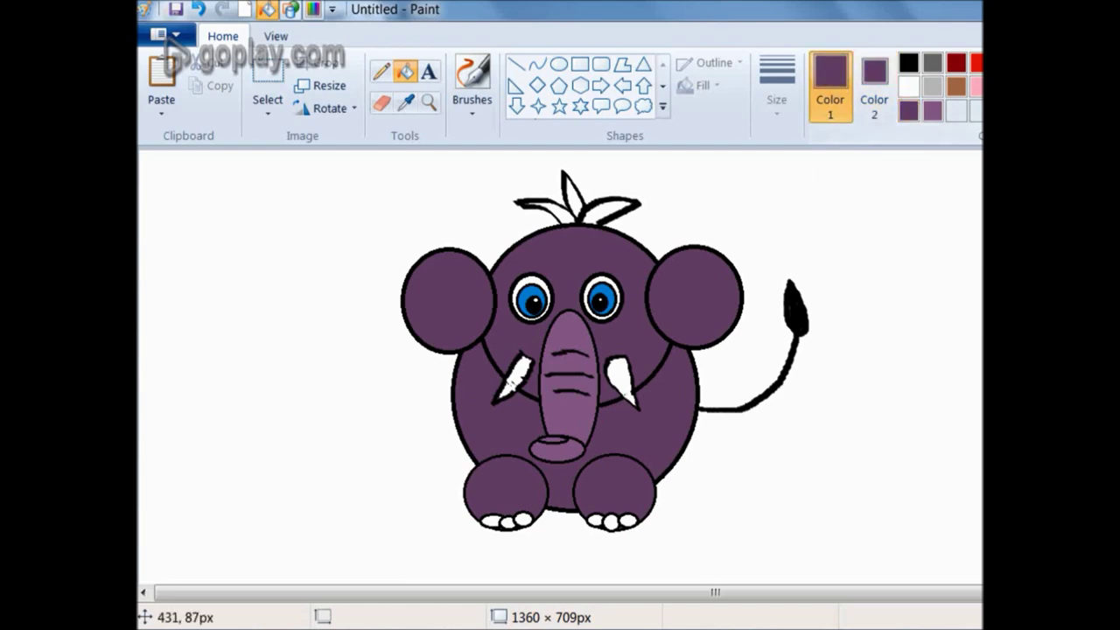
pyautogui.click(546, 211)
pyautogui.click(572, 194)
pyautogui.click(611, 210)
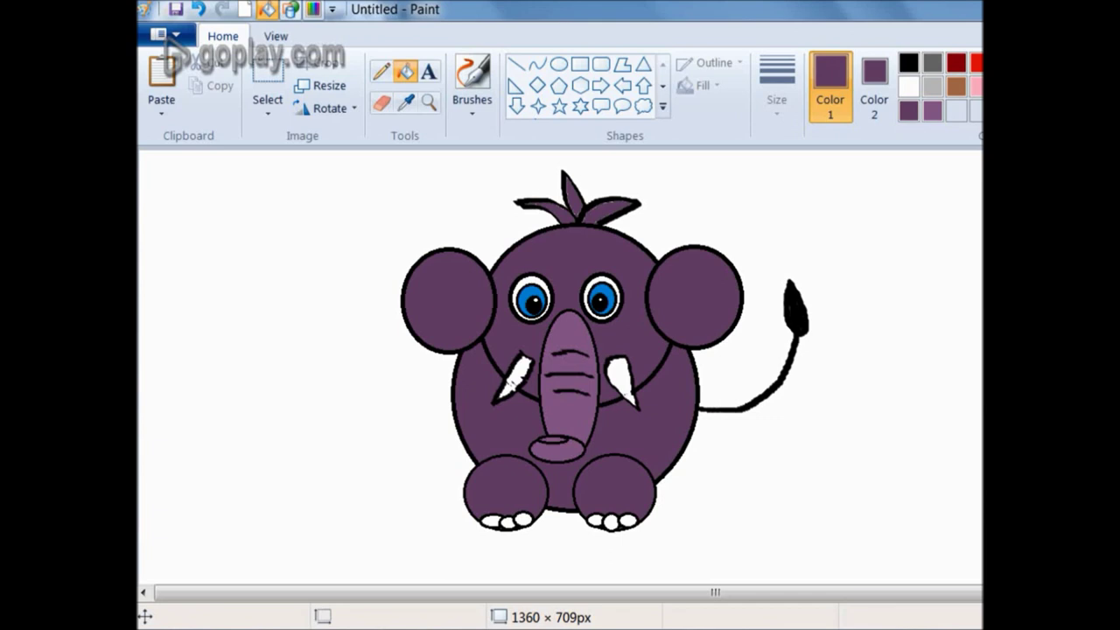
# Draw a black-outlined ellipse about 59 × 70 px on the inner side of the right-hand ear
pyautogui.click(558, 64)
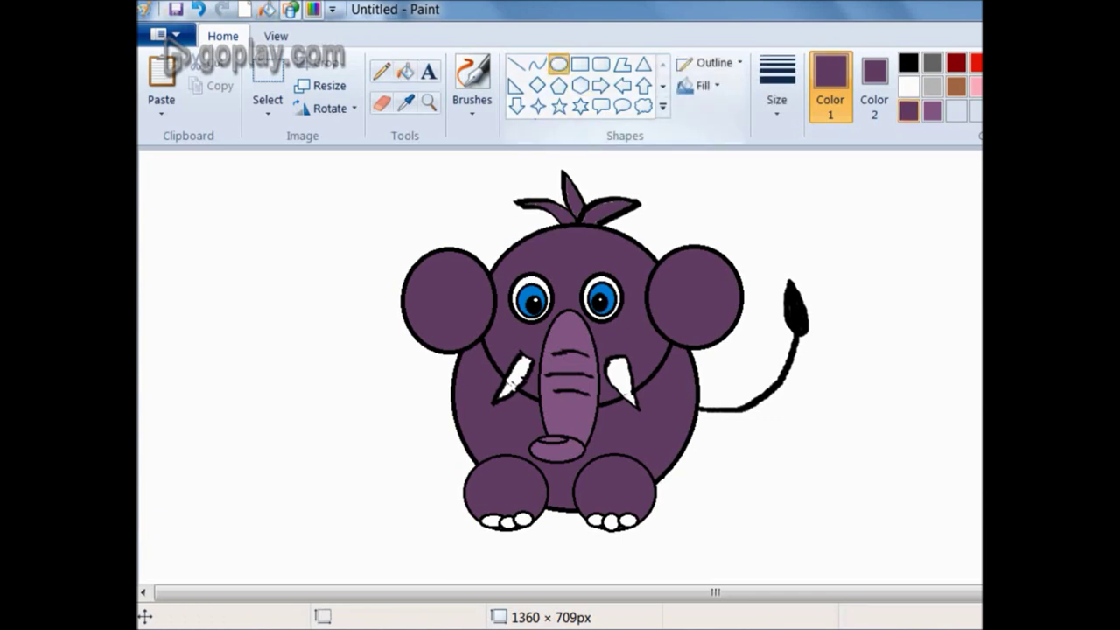
pyautogui.moveTo(650, 277); pyautogui.dragTo(672, 301)
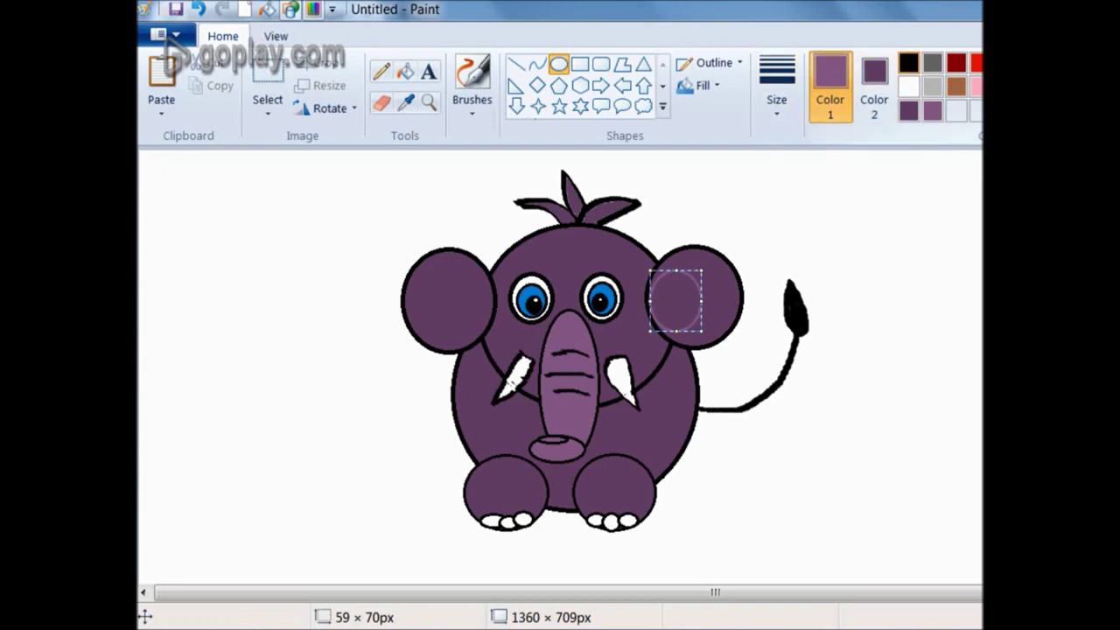
pyautogui.click(909, 63)
# Fill the right inner-ear ellipse with a darker custom purple (Red 96, Green 66, Blue 98) and enlarge the ellipse slightly
pyautogui.click(874, 88)
pyautogui.click(1119, 88)
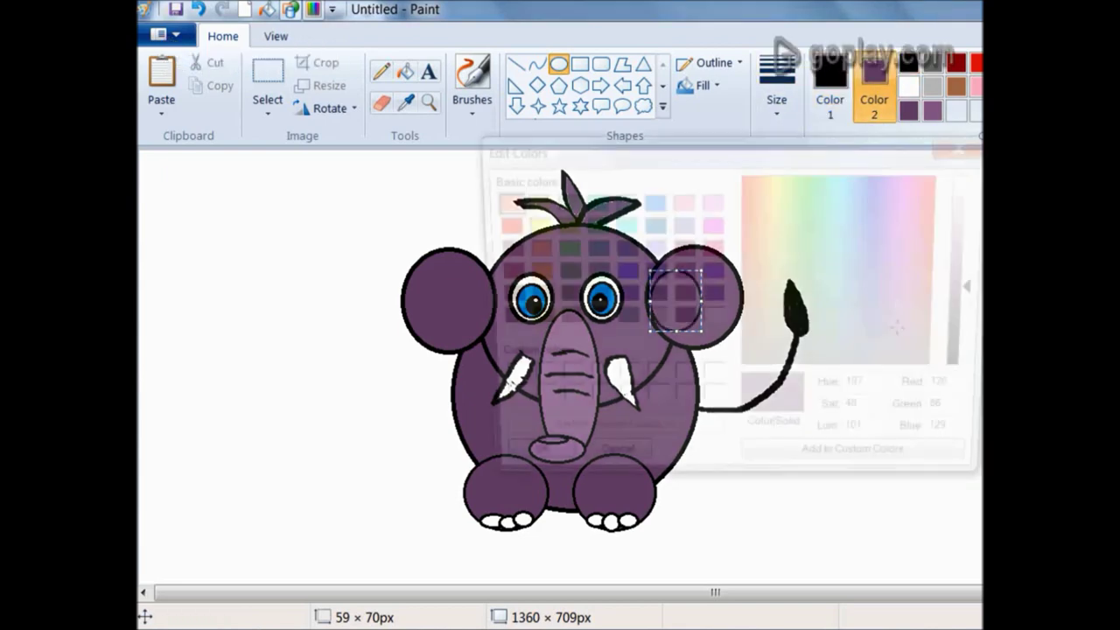
pyautogui.moveTo(987, 290); pyautogui.dragTo(986, 310)
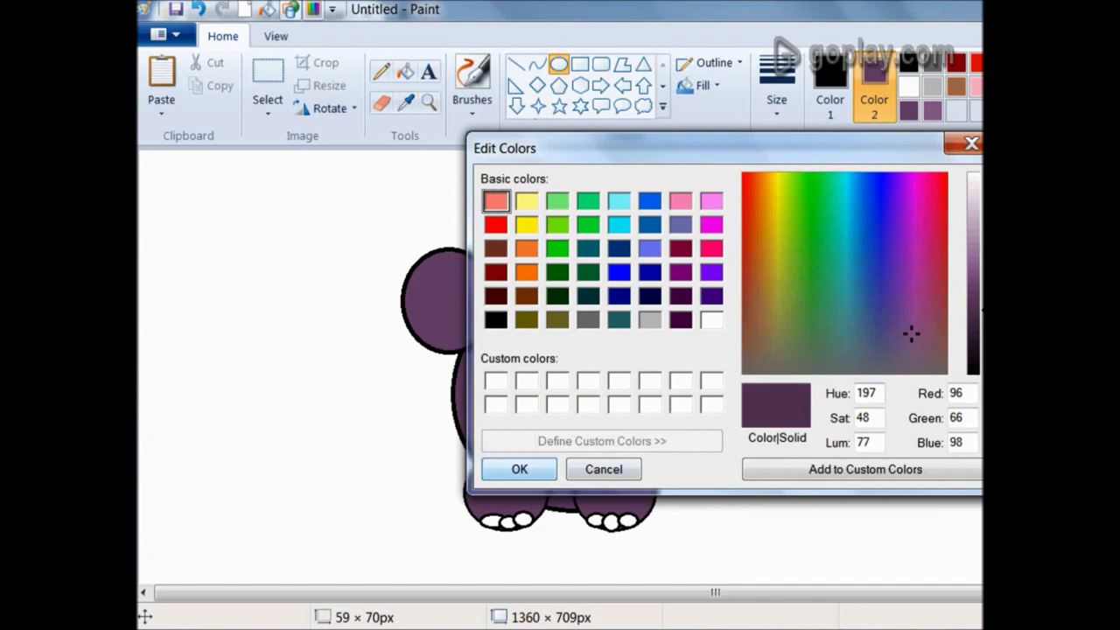
pyautogui.click(520, 469)
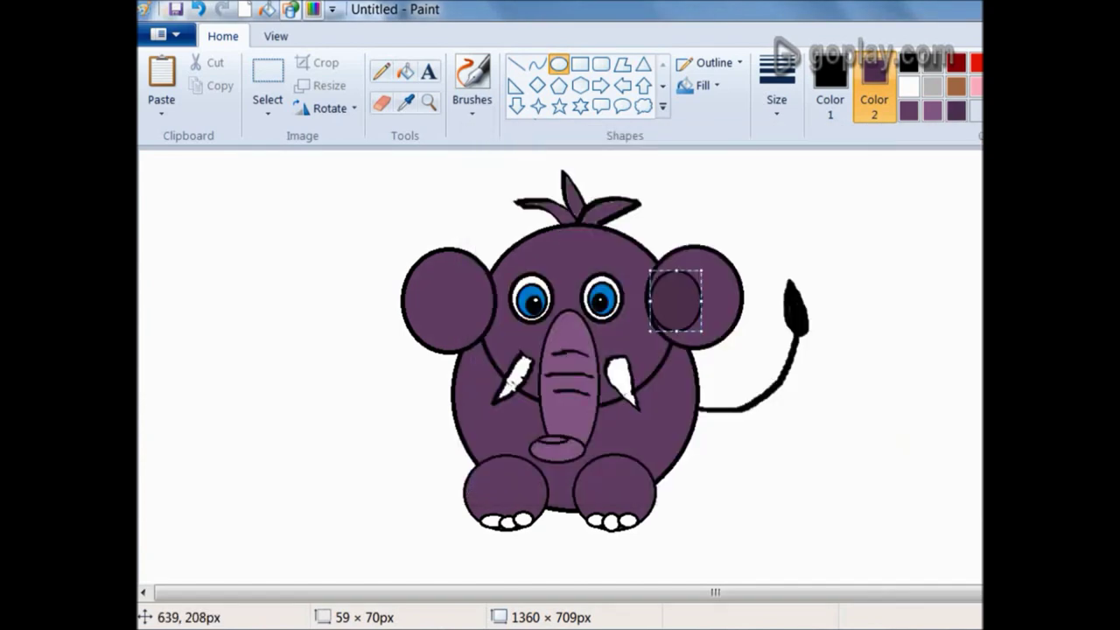
pyautogui.moveTo(702, 332); pyautogui.dragTo(706, 336)
pyautogui.click(850, 447)
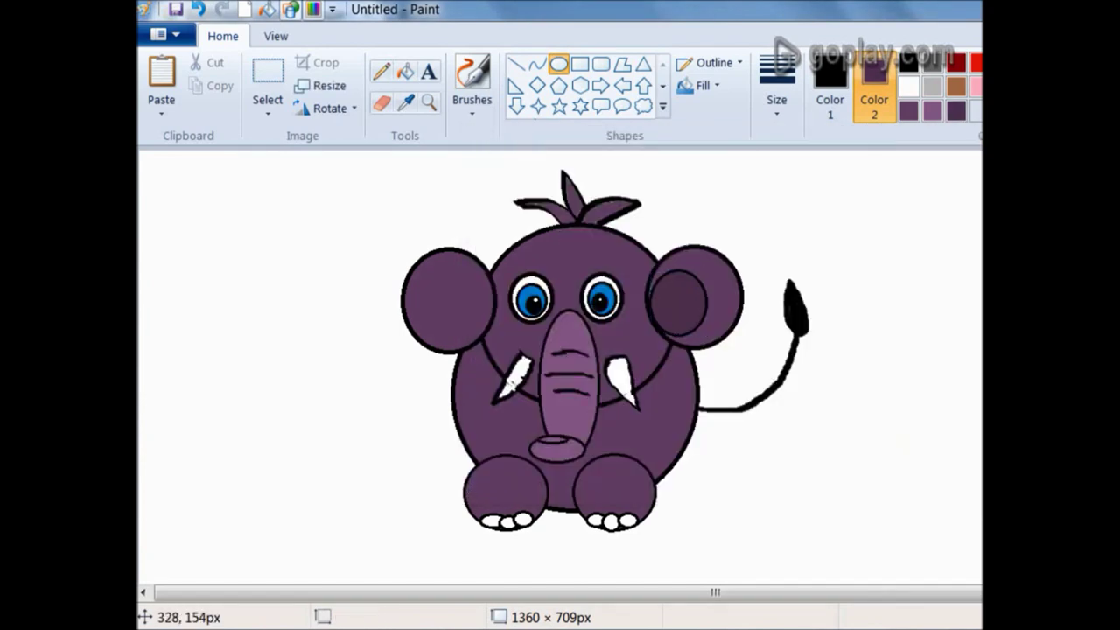
# Draw a matching dark purple ellipse about 66 × 76 px on the inner side of the left-hand ear
pyautogui.moveTo(437, 282); pyautogui.dragTo(489, 342)
pyautogui.moveTo(469, 303); pyautogui.dragTo(432, 268)
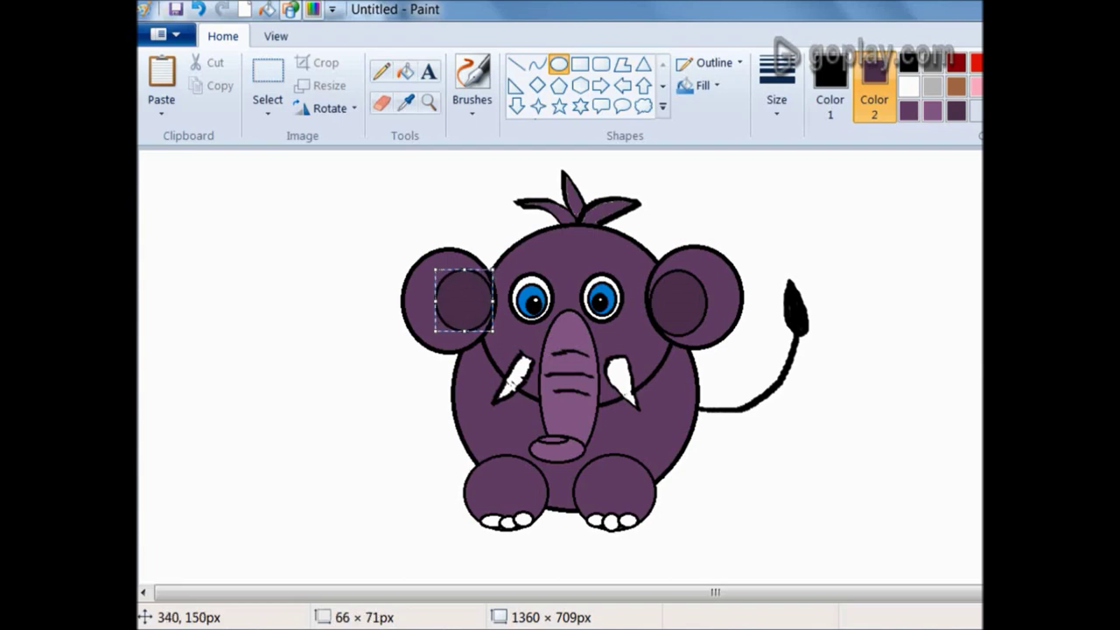
pyautogui.moveTo(463, 325); pyautogui.dragTo(464, 334)
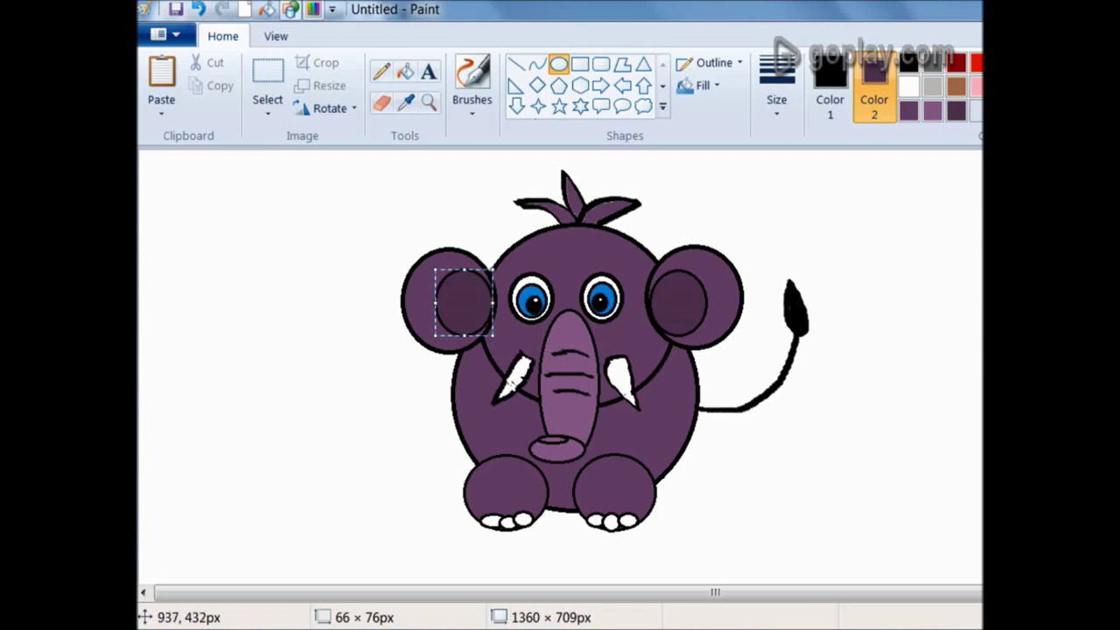
pyautogui.click(958, 528)
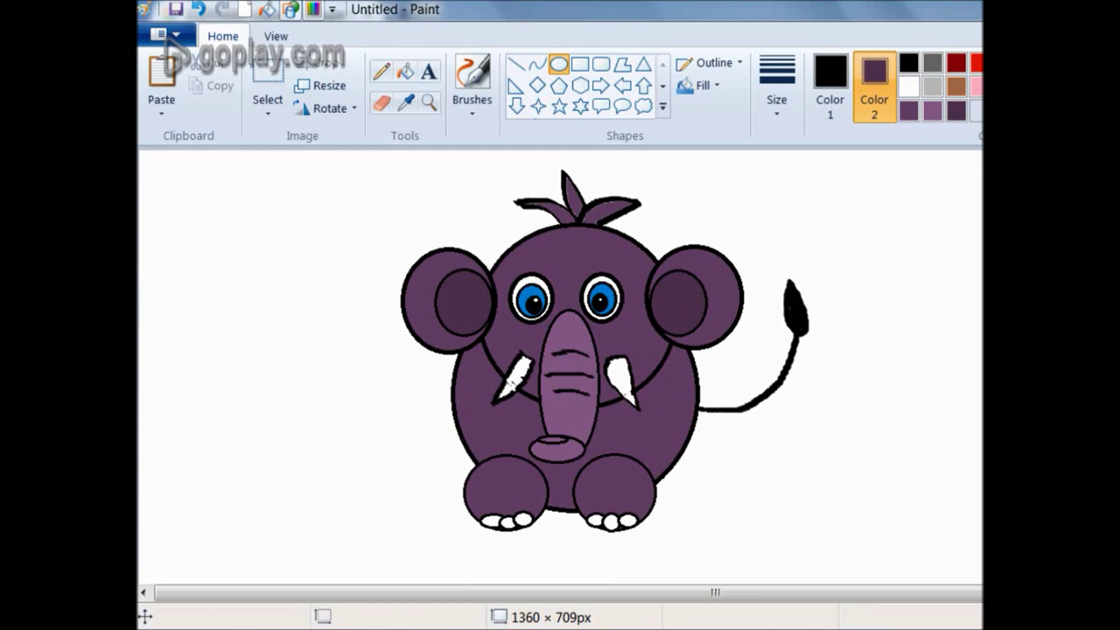
# Choose the fifth brush style, the oil brush, at the second thinnest size
pyautogui.click(472, 106)
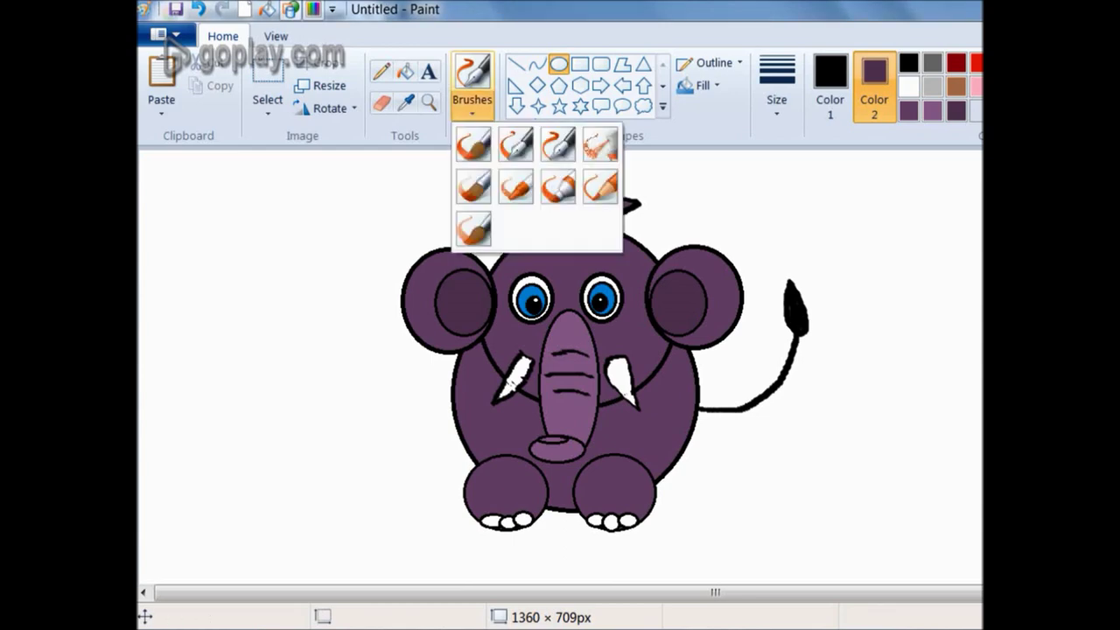
pyautogui.click(473, 185)
pyautogui.click(777, 88)
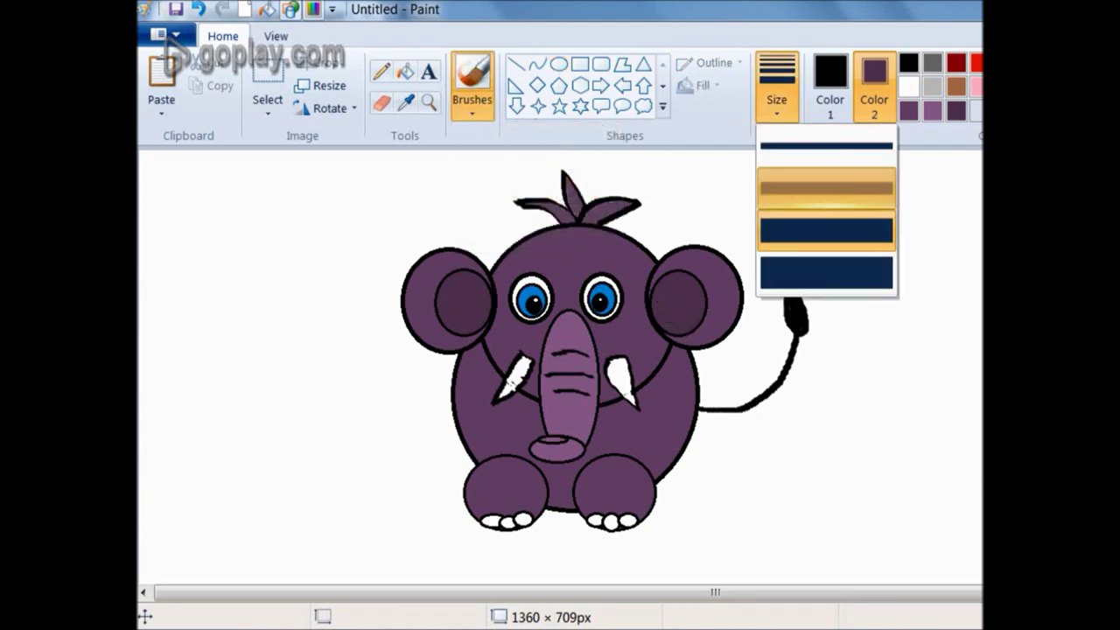
pyautogui.click(826, 188)
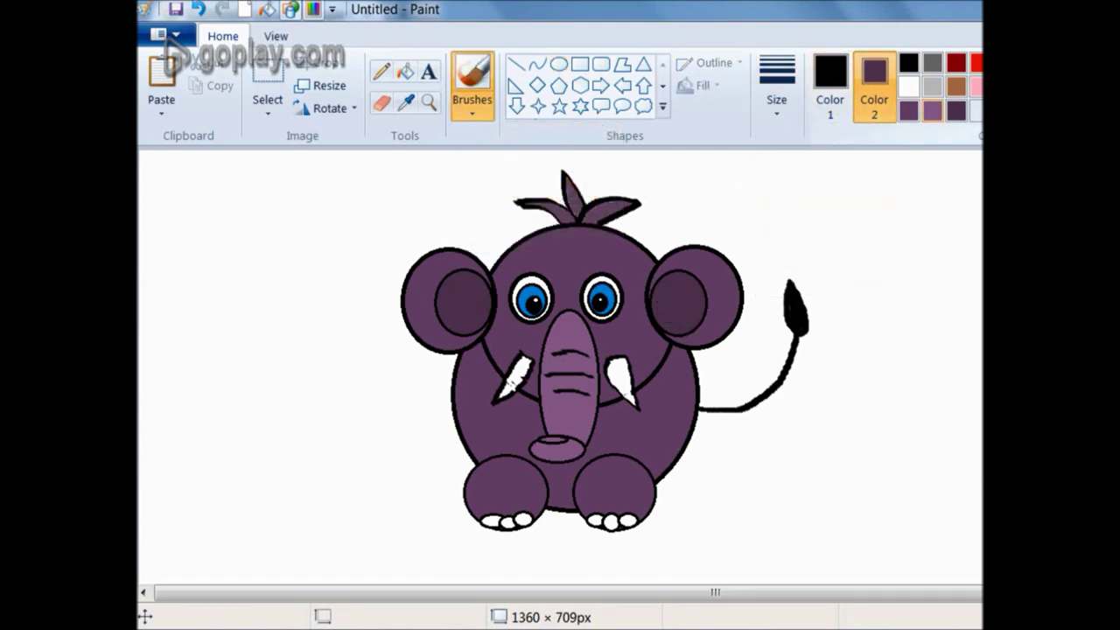
# Mix a lighter custom purple from the trunk's purple as the secondary color
pyautogui.click(933, 110)
pyautogui.click(1116, 83)
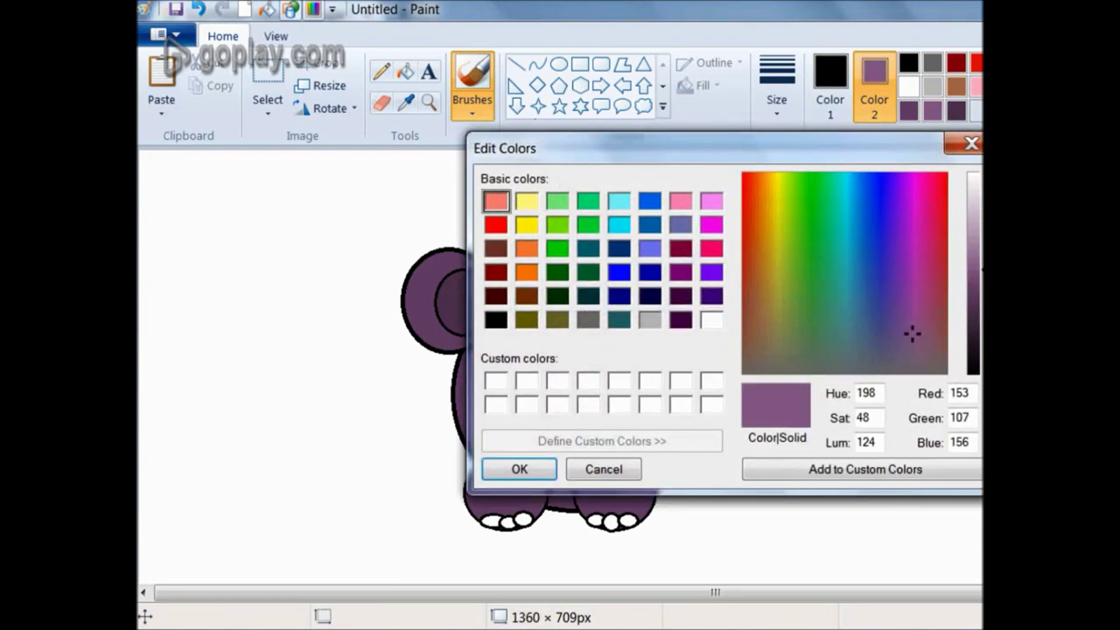
pyautogui.moveTo(984, 270); pyautogui.dragTo(984, 250)
pyautogui.click(519, 469)
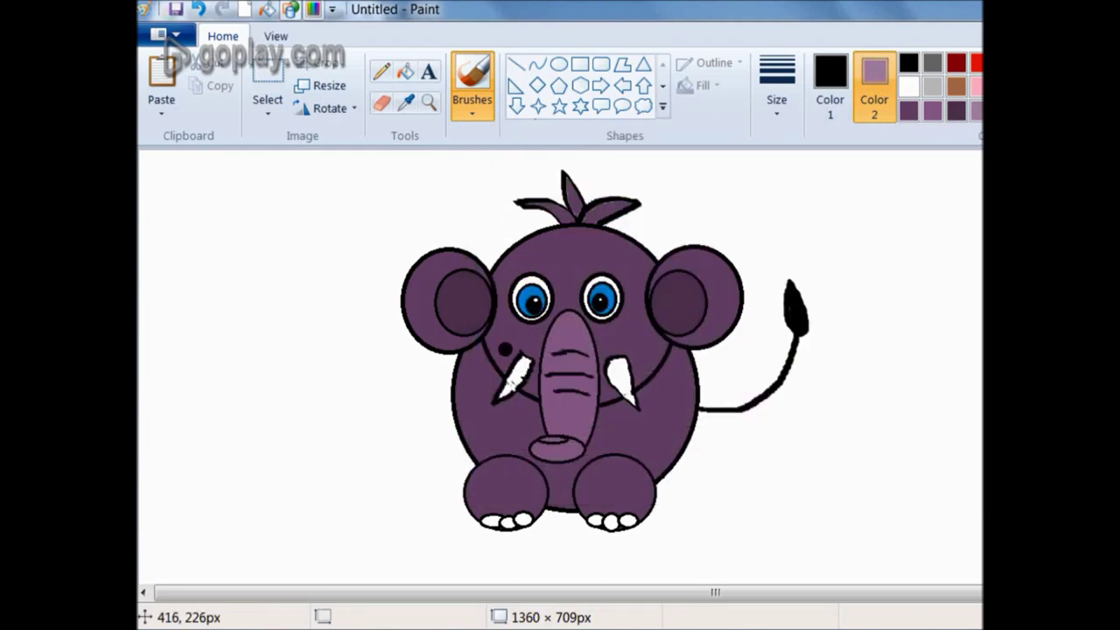
# Undo a trial black stroke on the left cheek and set the new light purple as the primary color
pyautogui.moveTo(496, 344); pyautogui.dragTo(517, 361)
pyautogui.hotkey('ctrl', 'z')
pyautogui.click(830, 88)
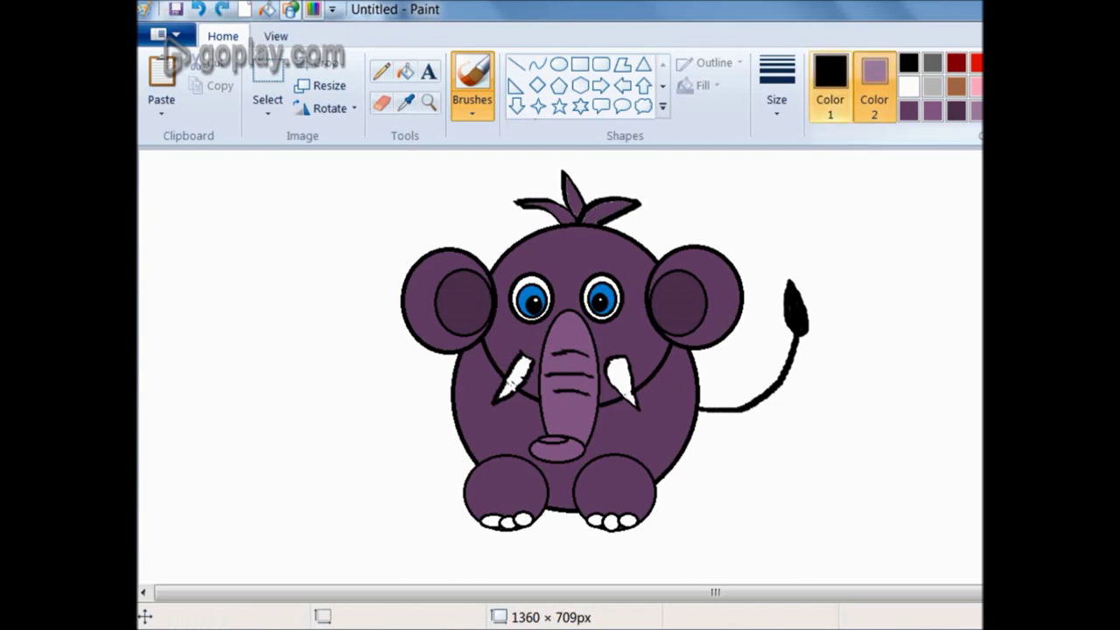
pyautogui.click(978, 111)
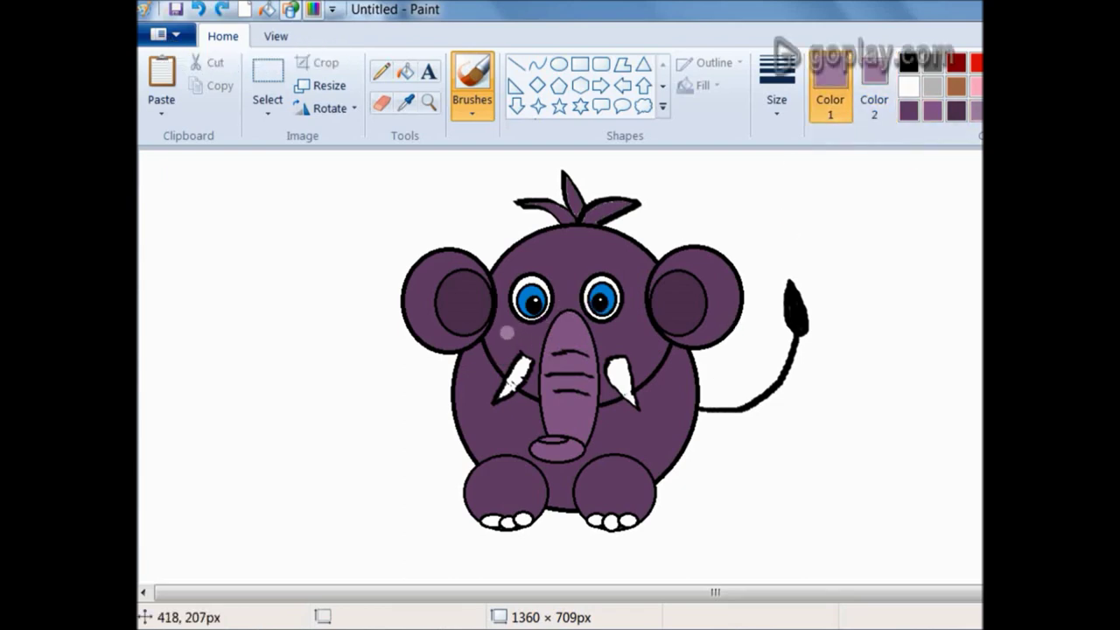
# Brush light purple highlights on both cheeks beside the tusks and across the upper part of both inner ears
pyautogui.moveTo(497, 338); pyautogui.dragTo(509, 358)
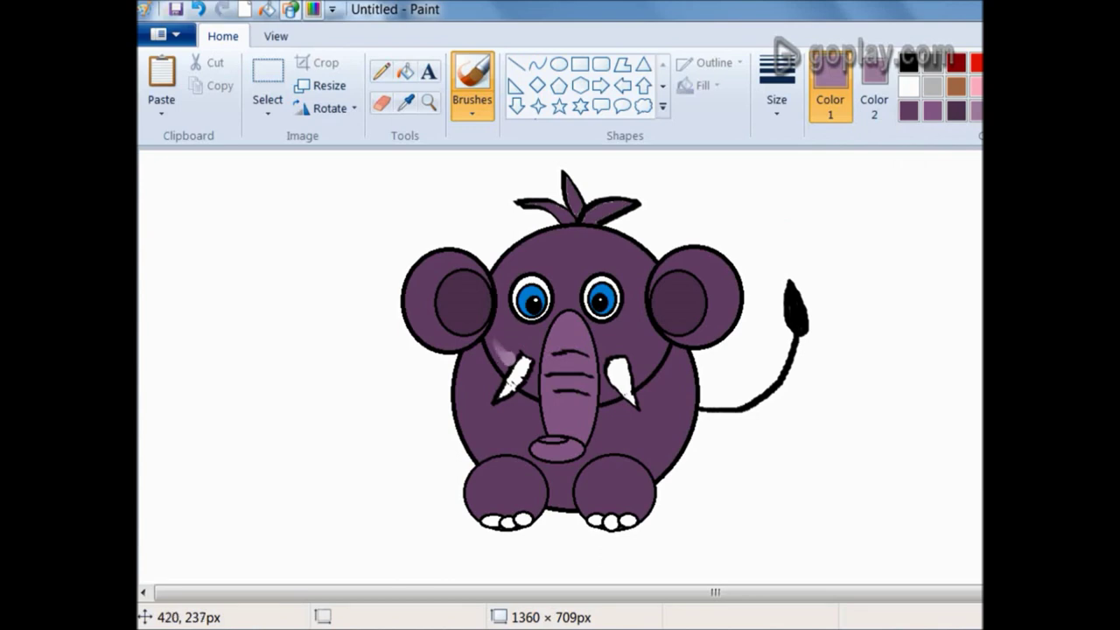
pyautogui.moveTo(639, 366); pyautogui.dragTo(653, 342)
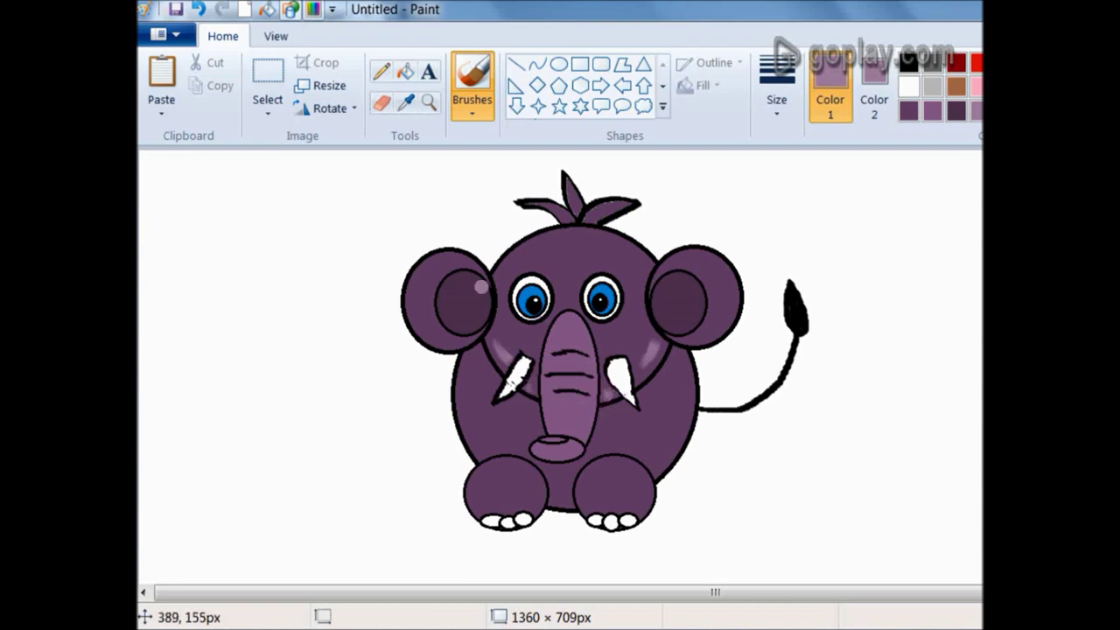
pyautogui.click(480, 298)
pyautogui.moveTo(479, 298); pyautogui.dragTo(448, 304)
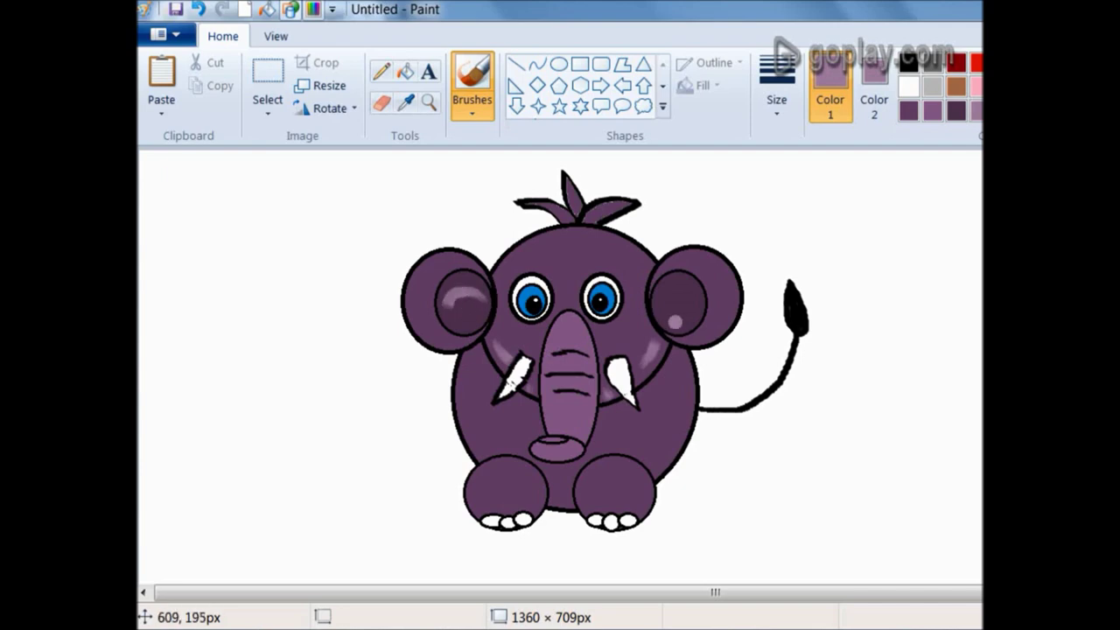
pyautogui.moveTo(655, 298)
pyautogui.mouseDown()
pyautogui.moveTo(681, 287)
pyautogui.moveTo(676, 303)
pyautogui.mouseUp()
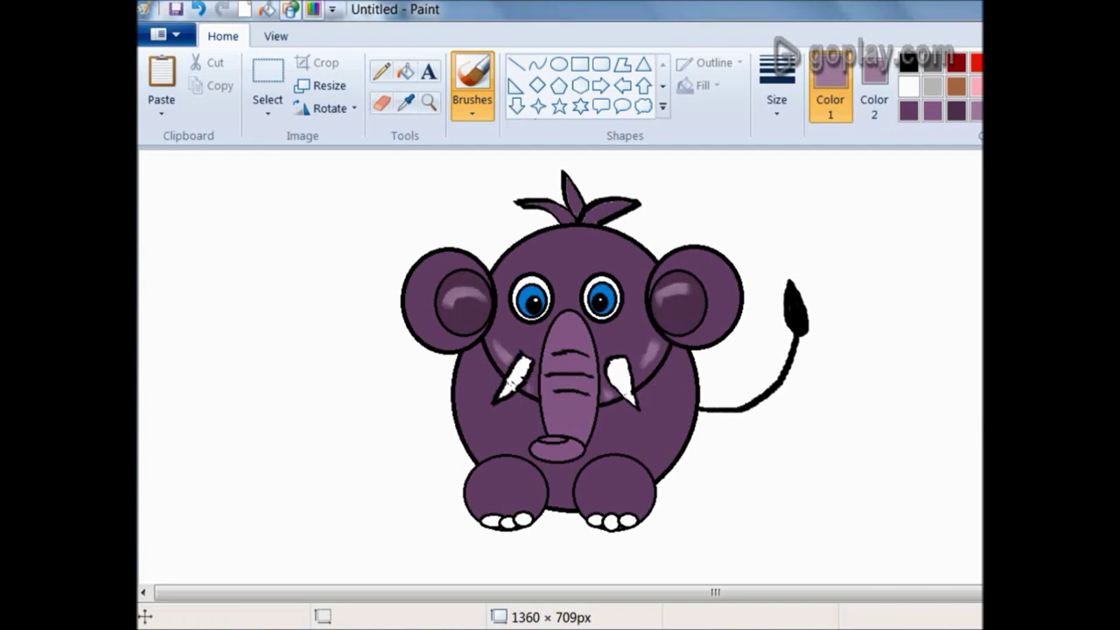
# Brush light purple highlights along the edges of both feet and on the body below the head
pyautogui.moveTo(622, 461); pyautogui.dragTo(646, 515)
pyautogui.moveTo(486, 479)
pyautogui.mouseDown()
pyautogui.moveTo(481, 469)
pyautogui.moveTo(470, 484)
pyautogui.moveTo(477, 506)
pyautogui.moveTo(531, 510)
pyautogui.mouseUp()
pyautogui.moveTo(643, 522); pyautogui.dragTo(599, 504)
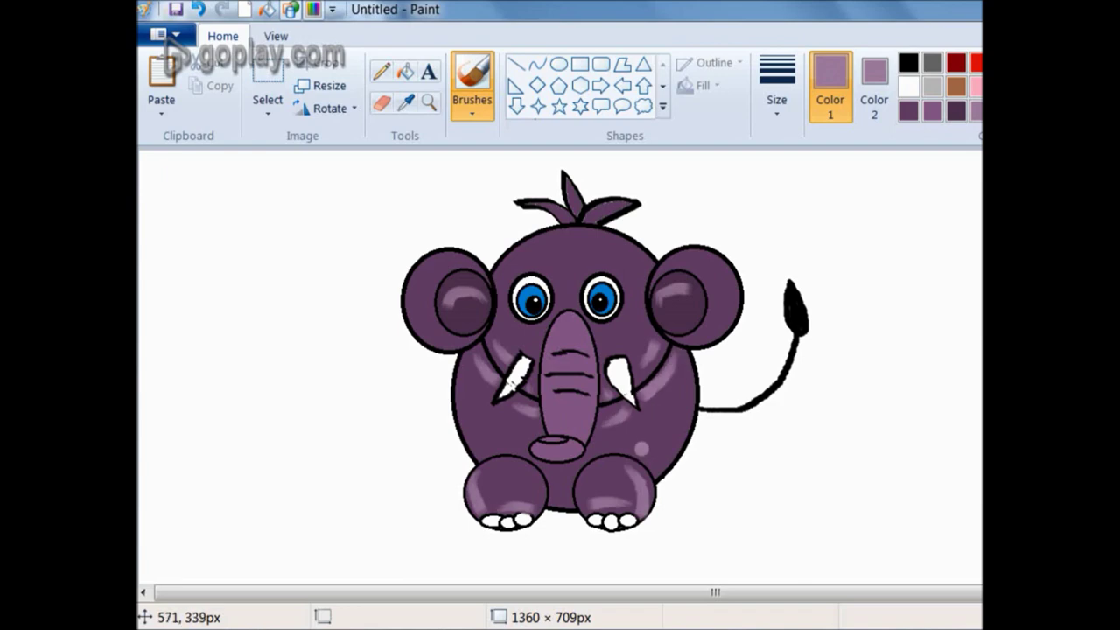
# Brush light purple highlights down both sides of the body, above the eyes and across the forehead
pyautogui.moveTo(683, 387)
pyautogui.mouseDown()
pyautogui.moveTo(675, 428)
pyautogui.moveTo(651, 454)
pyautogui.mouseUp()
pyautogui.moveTo(463, 380); pyautogui.dragTo(475, 428)
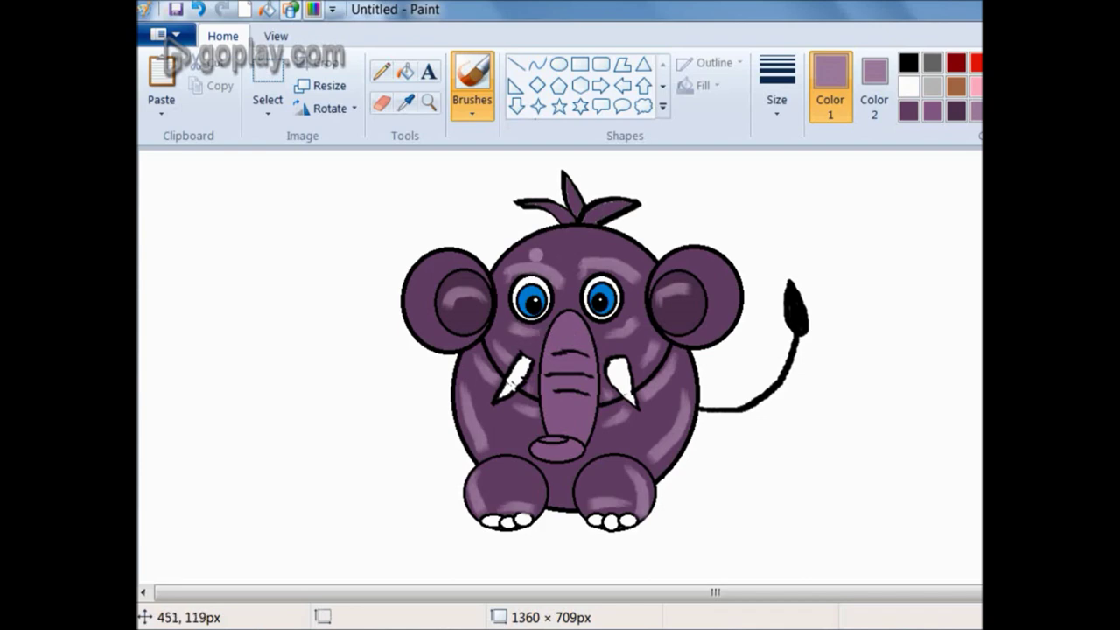
pyautogui.moveTo(551, 244)
pyautogui.mouseDown()
pyautogui.moveTo(573, 249)
pyautogui.moveTo(564, 262)
pyautogui.mouseUp()
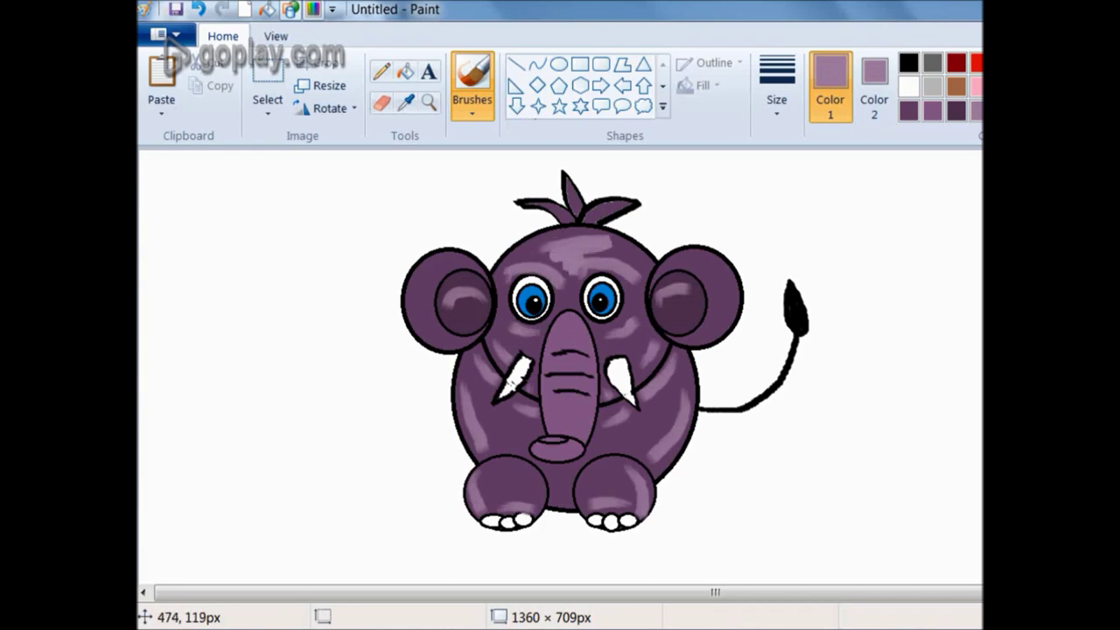